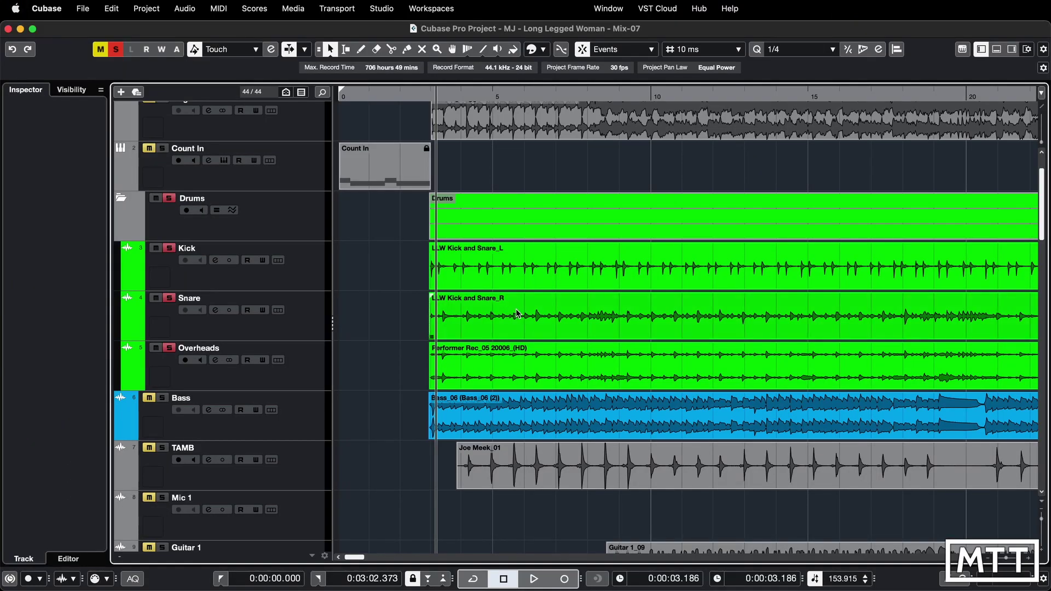
Audition the drums, then select the LLW Kick and Snare_L event to work on
{"action": "left_click", "coordinate": [520, 315]}
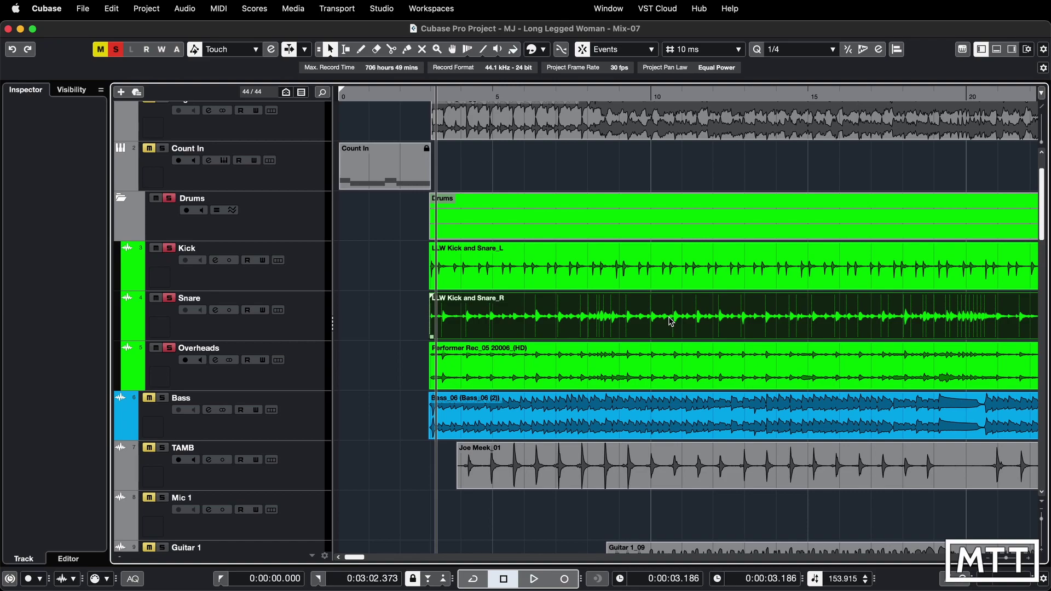
{"action": "left_click", "coordinate": [425, 282]}
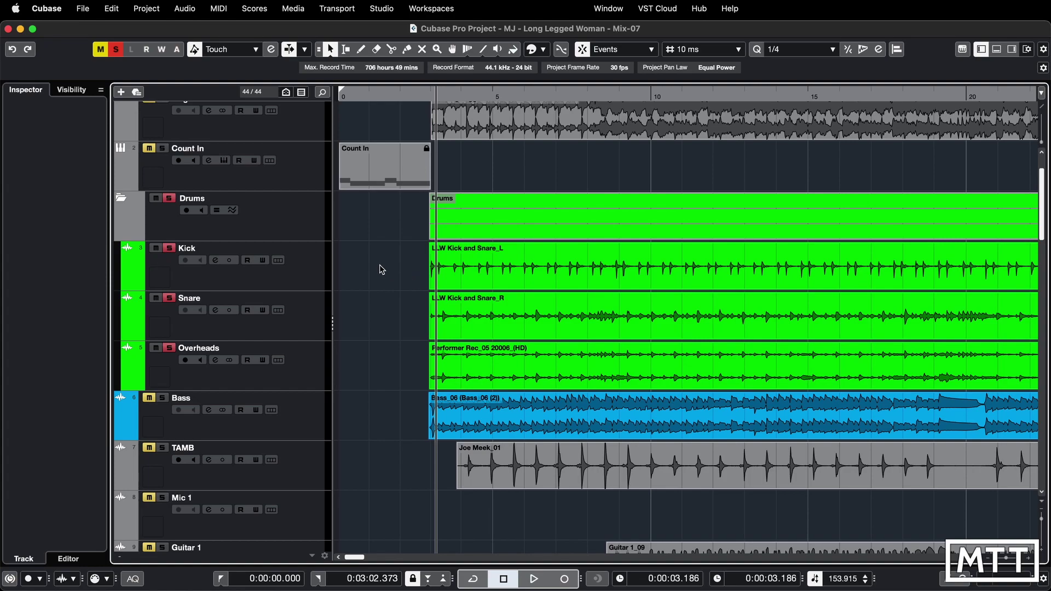
{"action": "left_click", "coordinate": [511, 278]}
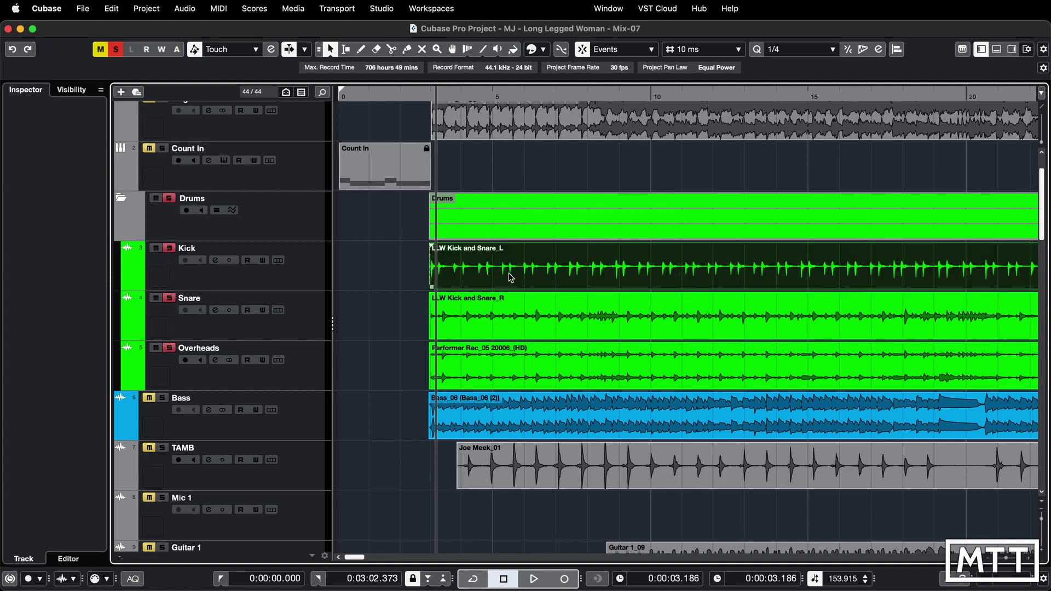
{"action": "key", "text": "space"}
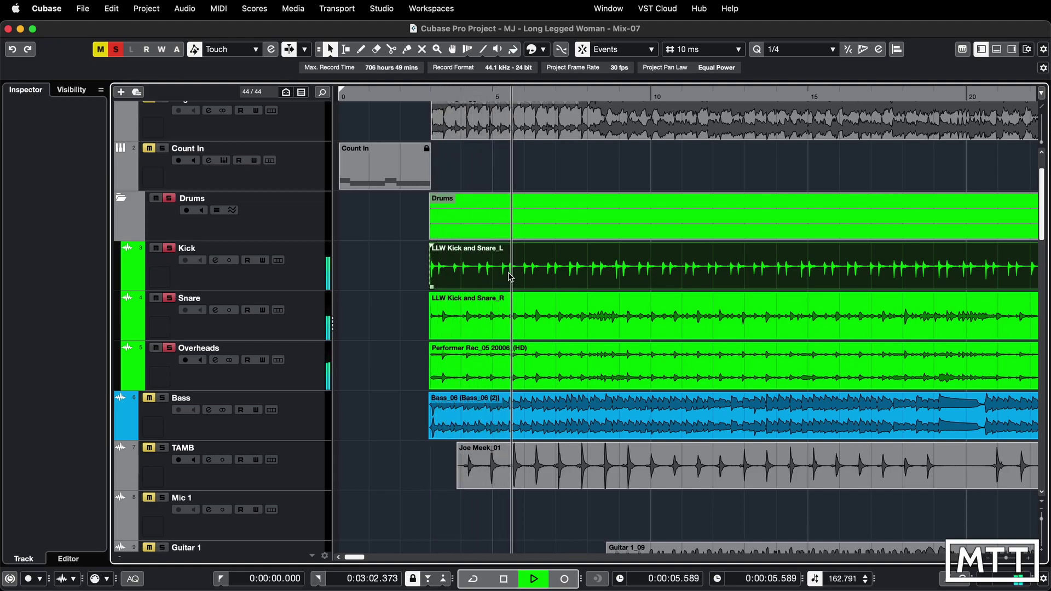
{"action": "key", "text": "space"}
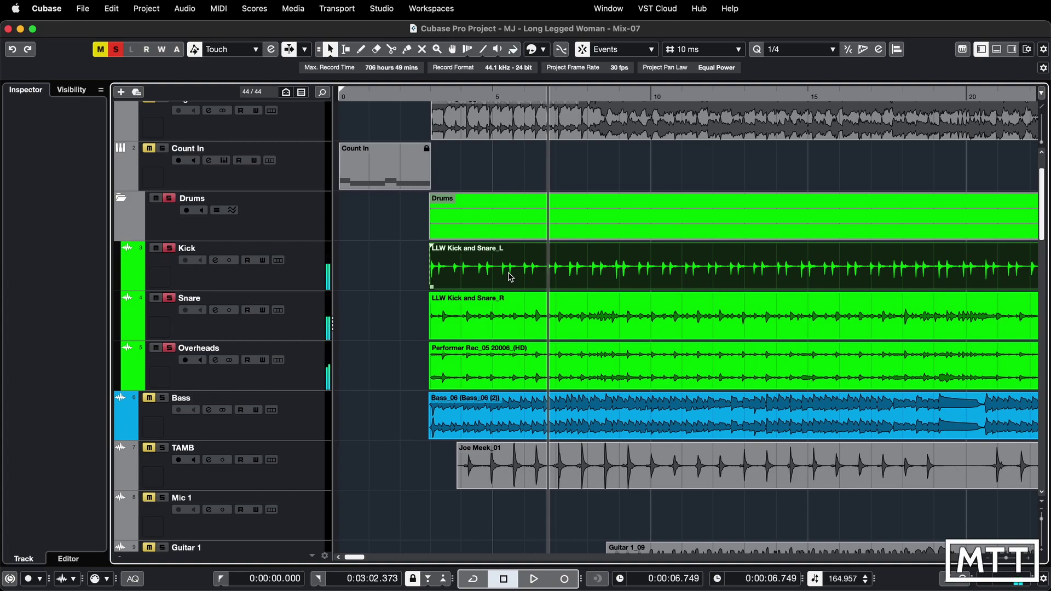
{"action": "left_click", "coordinate": [509, 276], "text": "super"}
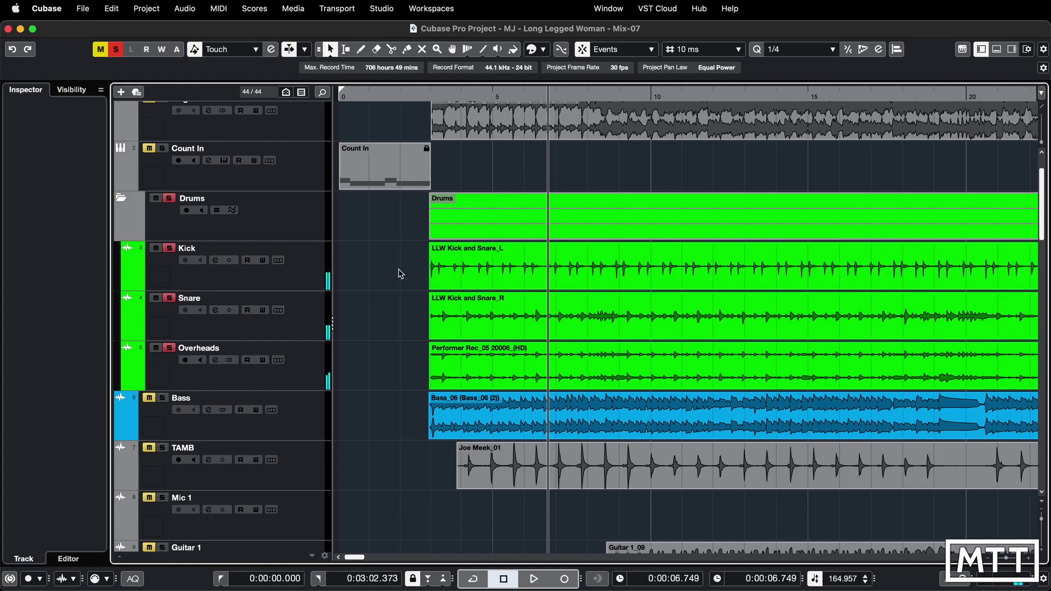
{"action": "left_click", "coordinate": [503, 276]}
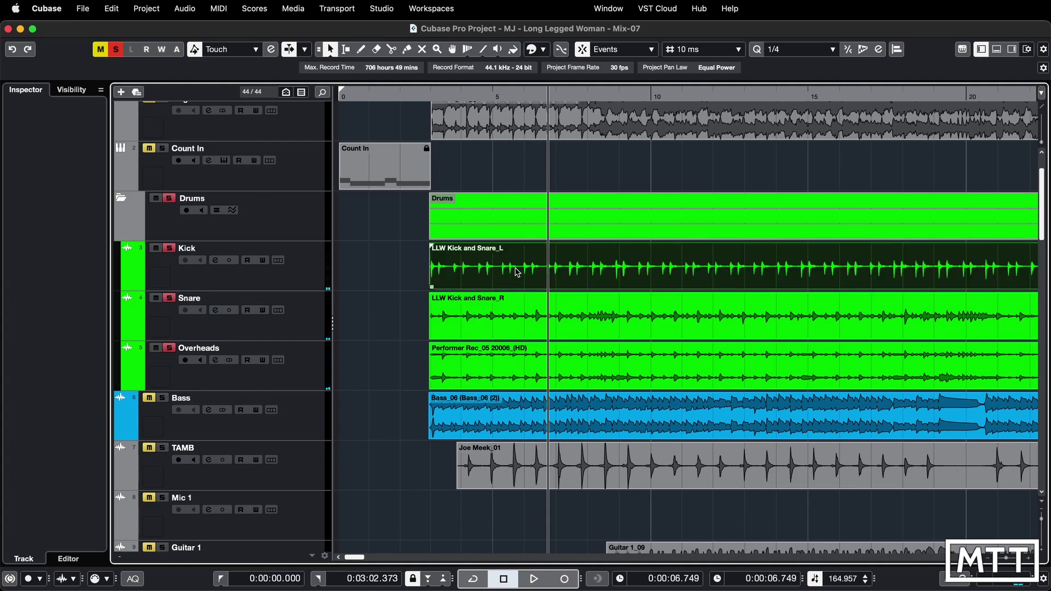
Open the kick event in the Sample Editor, enable Edit Hitpoints, and zoom out to bars 10–18
{"action": "double_click", "coordinate": [517, 272]}
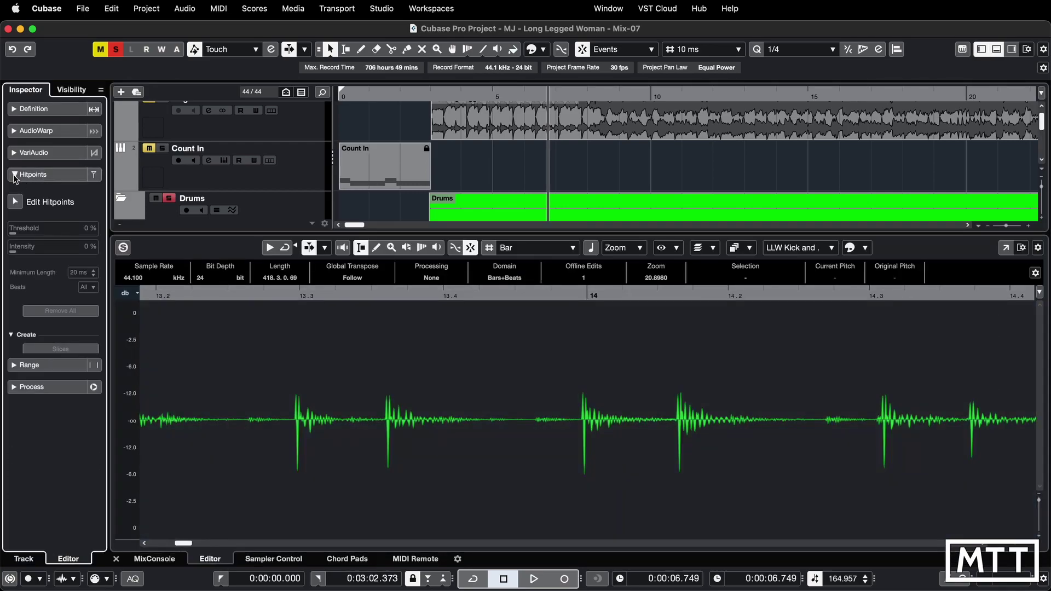
{"action": "left_click", "coordinate": [16, 176]}
{"action": "left_click", "coordinate": [29, 176]}
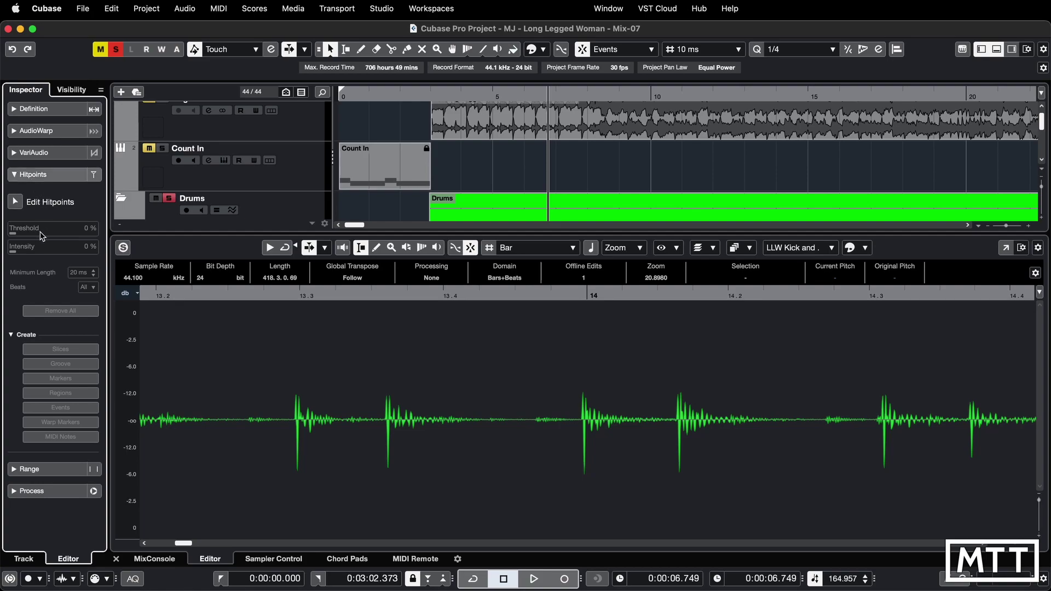
{"action": "left_click", "coordinate": [15, 202]}
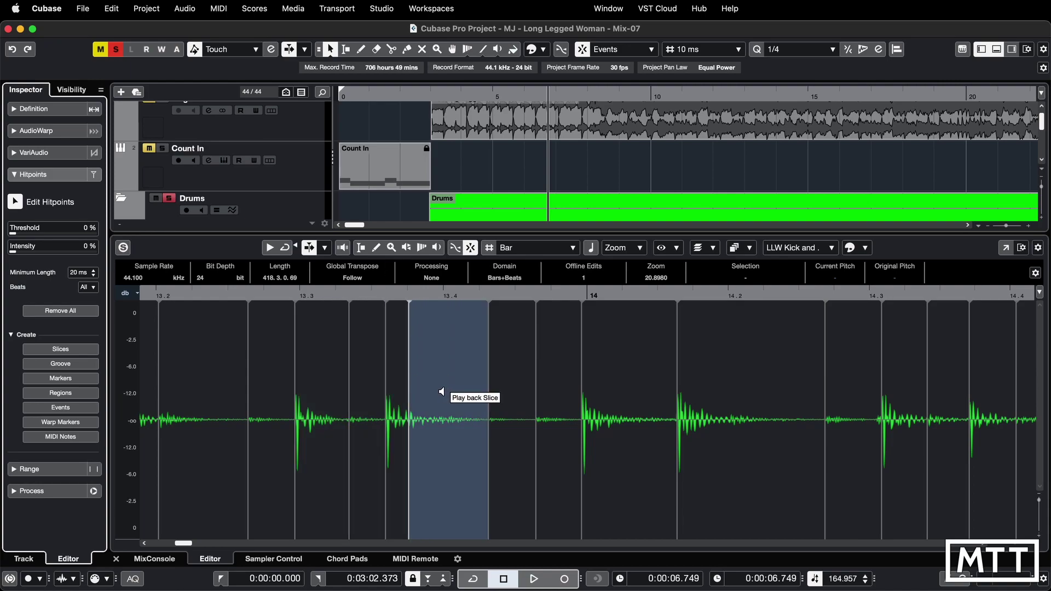
{"action": "key", "text": "g"}
{"action": "key", "text": "g"}
{"action": "key", "text": "g"}
{"action": "key", "text": "g"}
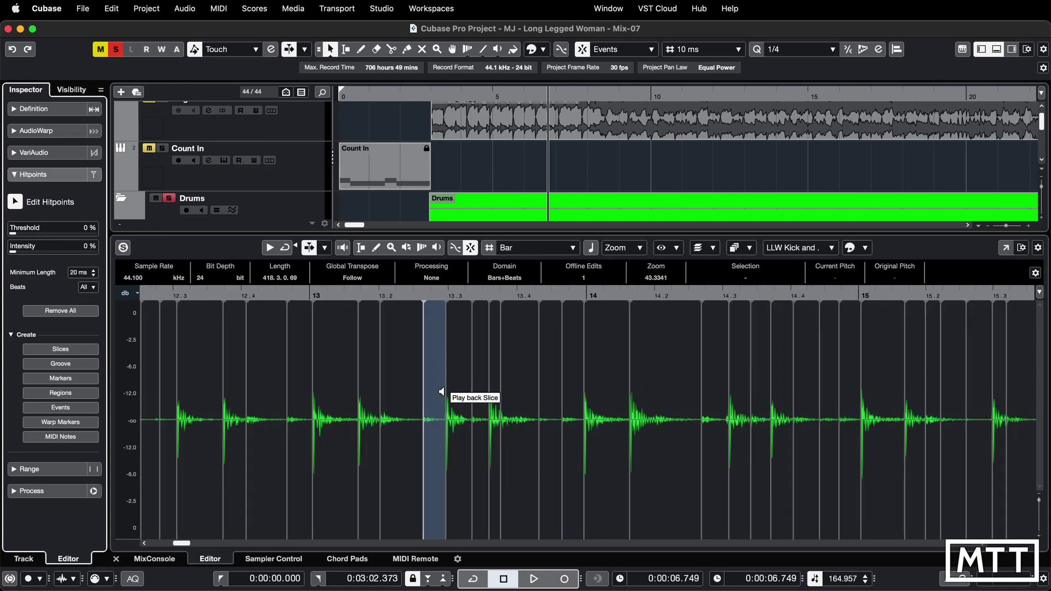
{"action": "key", "text": "g"}
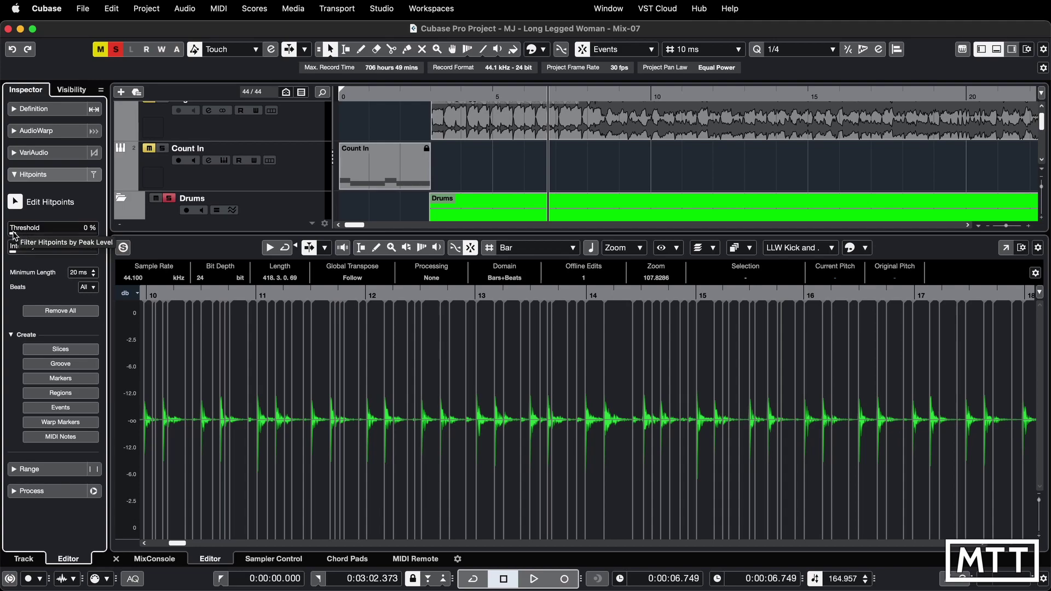
Raise the kick's hitpoint Threshold, then bring it back down toward 8 %
{"action": "left_click_drag", "start_coordinate": [15, 237], "coordinate": [42, 242]}
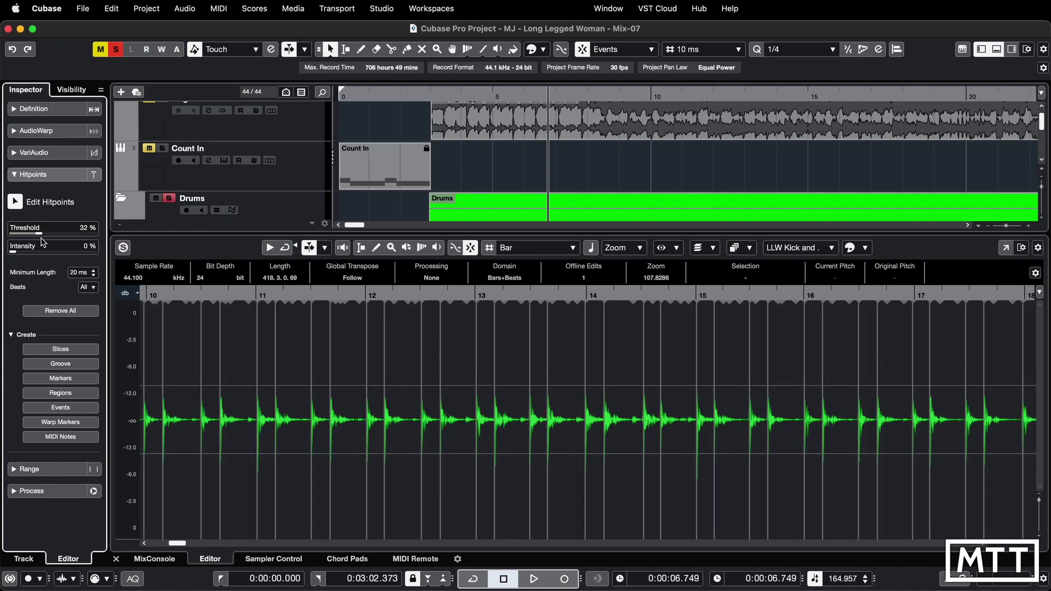
{"action": "key", "text": "g"}
{"action": "key", "text": "g"}
{"action": "key", "text": "g"}
{"action": "key", "text": "g"}
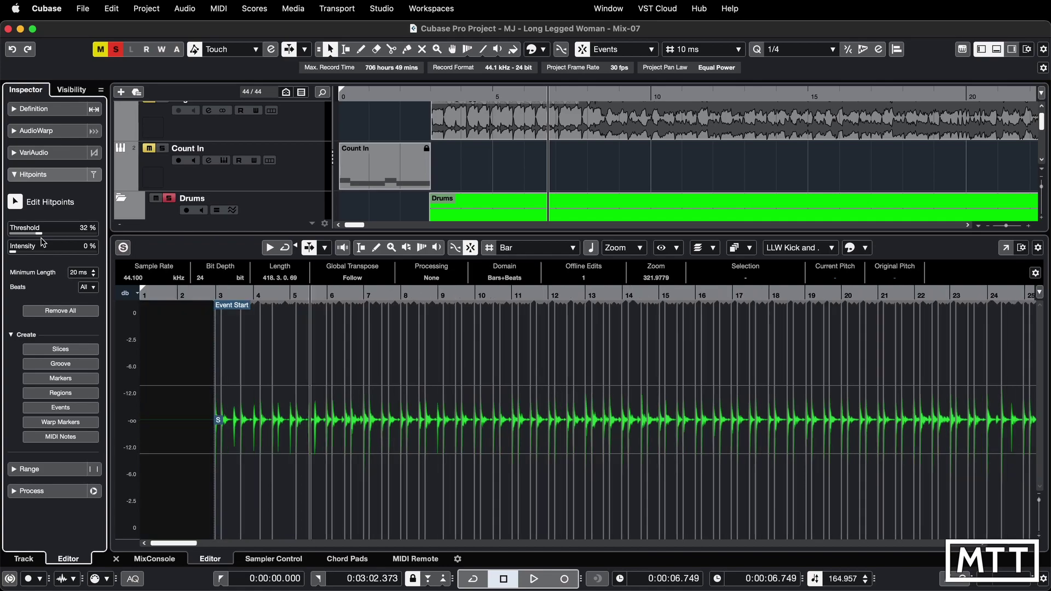
{"action": "key", "text": "g"}
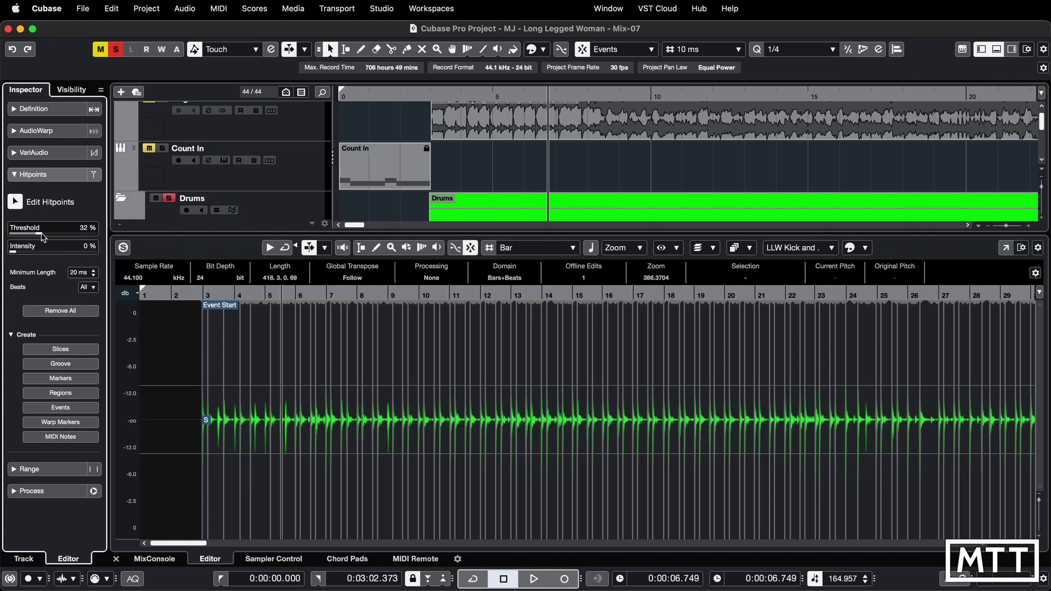
{"action": "left_click_drag", "start_coordinate": [42, 237], "coordinate": [32, 239]}
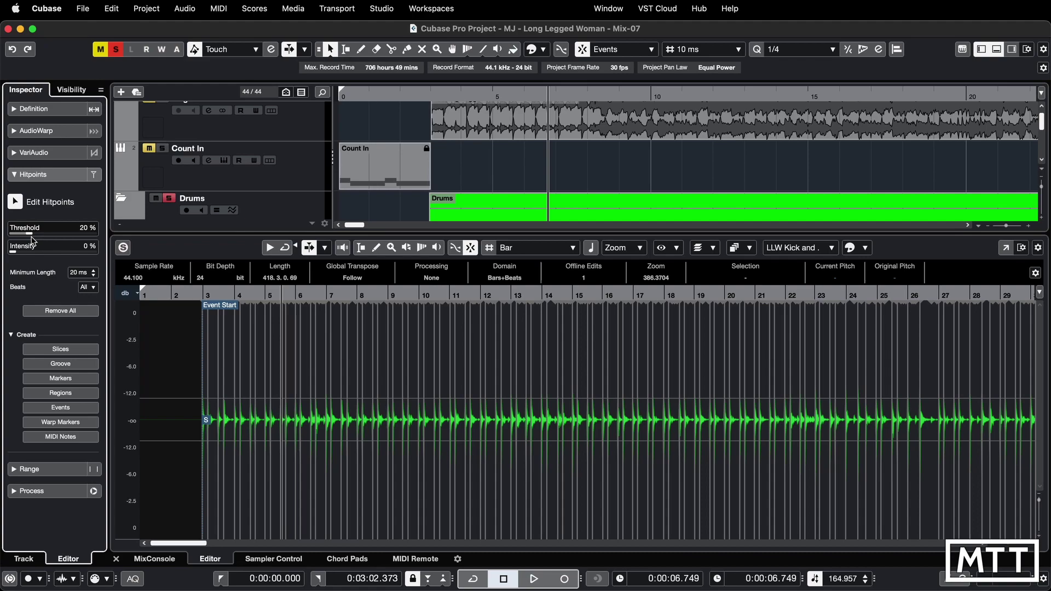
{"action": "left_click_drag", "start_coordinate": [31, 239], "coordinate": [23, 238]}
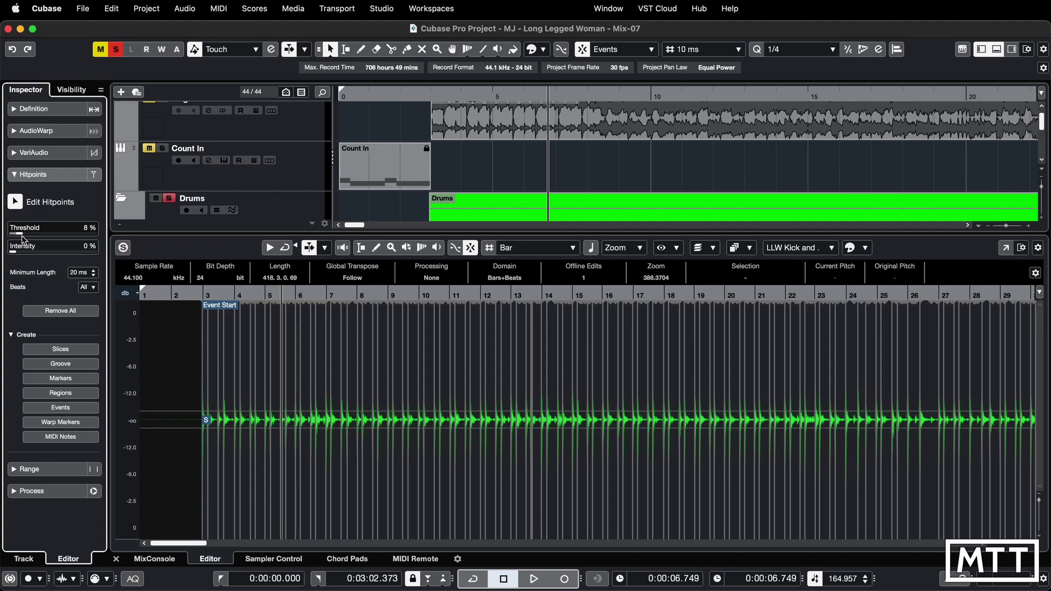
Show the hitpoint intensity stems and raise Intensity to 27 %, checking hits around bar 13
{"action": "left_click", "coordinate": [530, 296]}
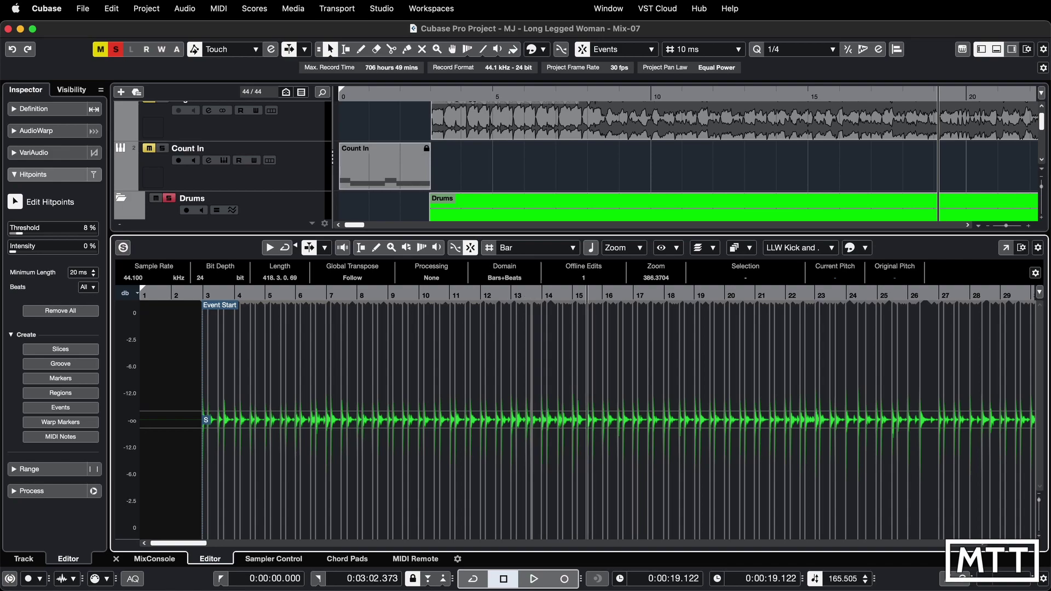
{"action": "key", "text": "h"}
{"action": "key", "text": "h"}
{"action": "key", "text": "h"}
{"action": "key", "text": "h"}
{"action": "key", "text": "h"}
{"action": "key", "text": "h"}
{"action": "key", "text": "h"}
{"action": "key", "text": "h"}
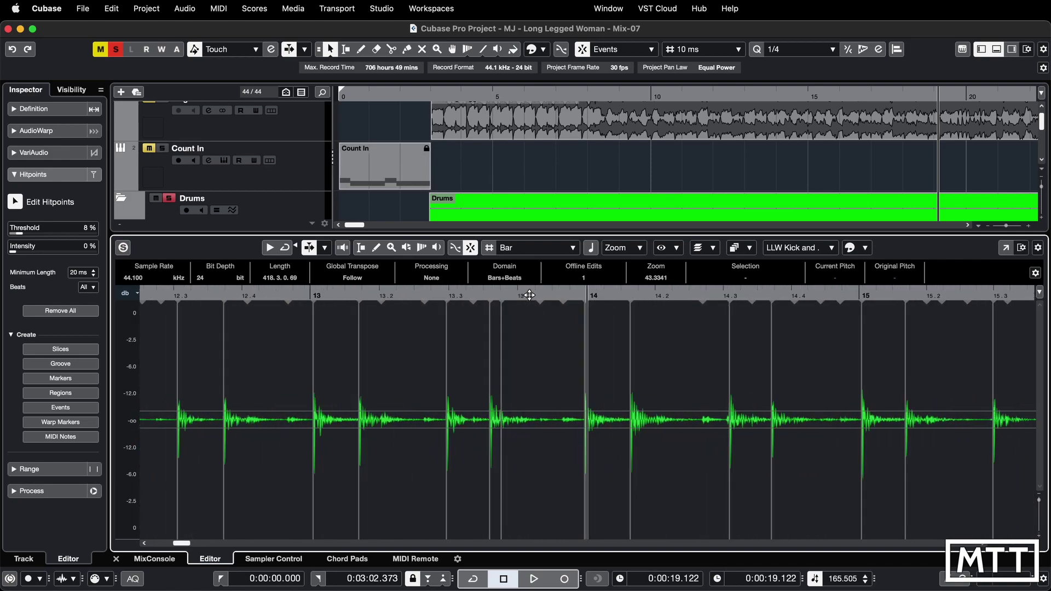
{"action": "key", "text": "g"}
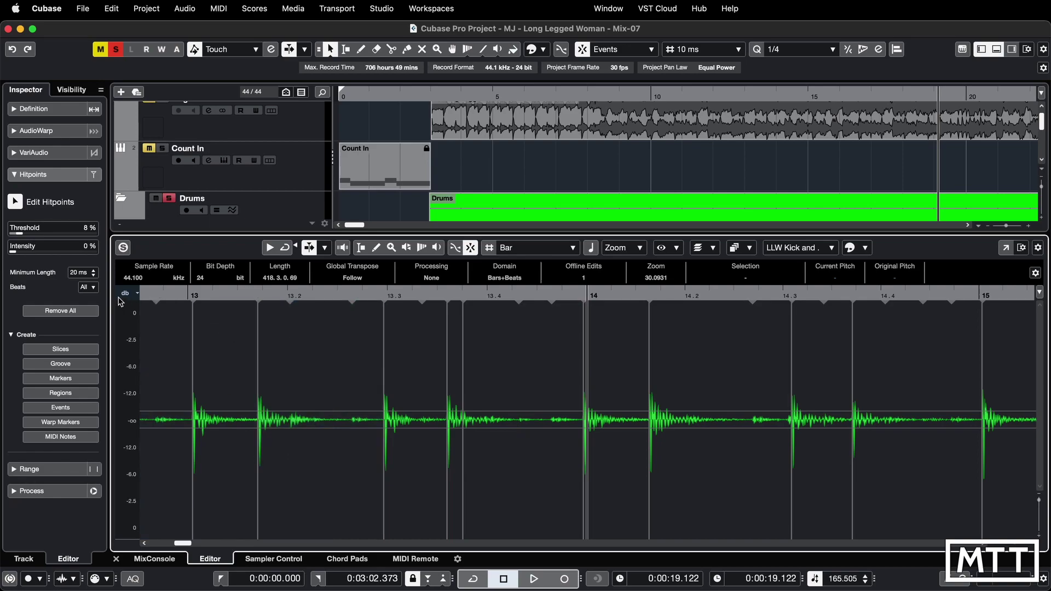
{"action": "left_click", "coordinate": [14, 253]}
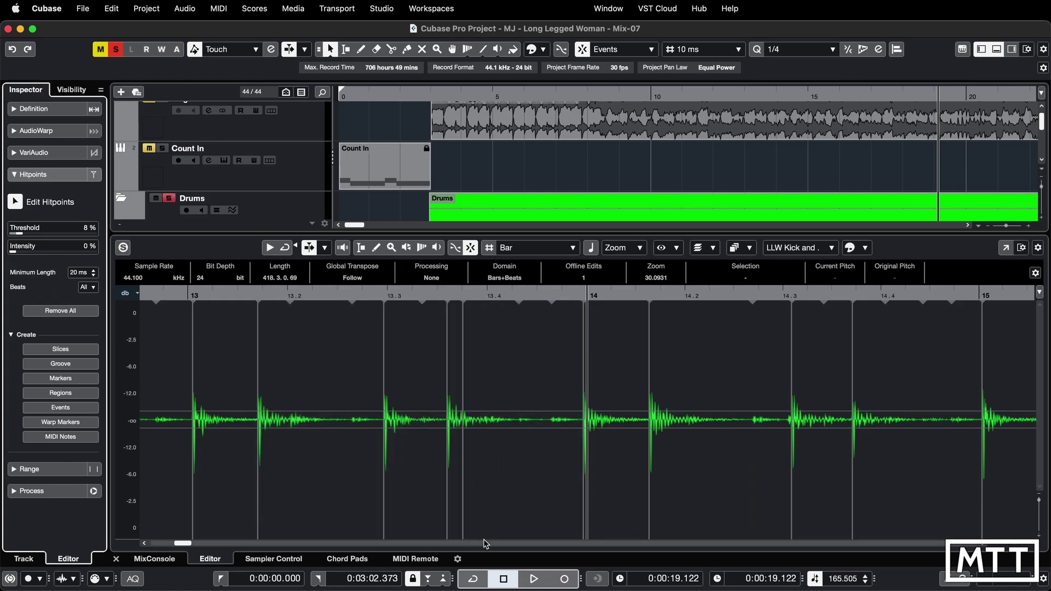
{"action": "left_click", "coordinate": [15, 254]}
{"action": "left_click_drag", "start_coordinate": [15, 255], "coordinate": [17, 257]}
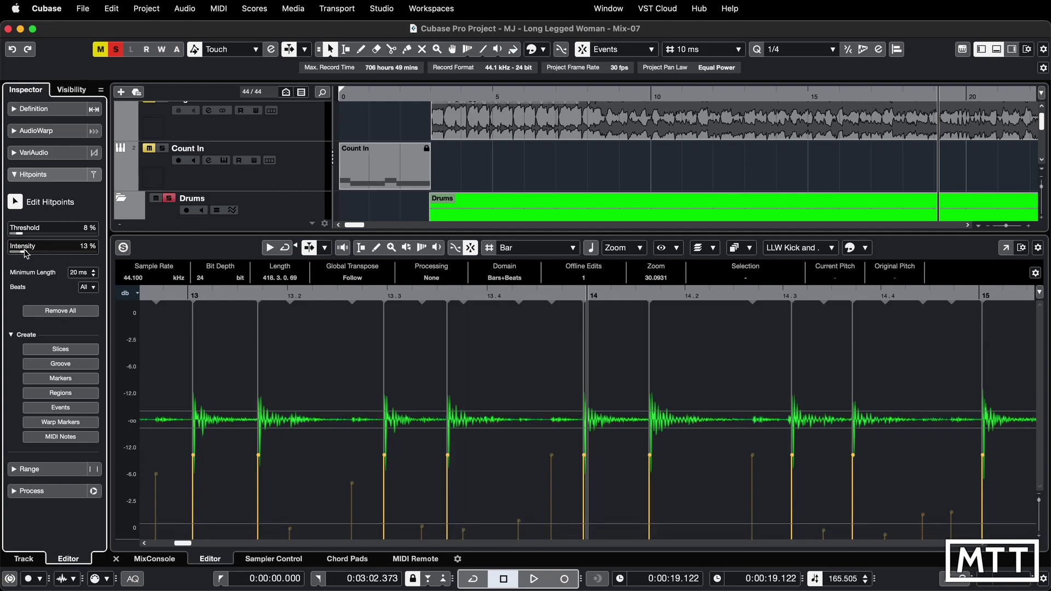
{"action": "left_click_drag", "start_coordinate": [17, 256], "coordinate": [37, 251]}
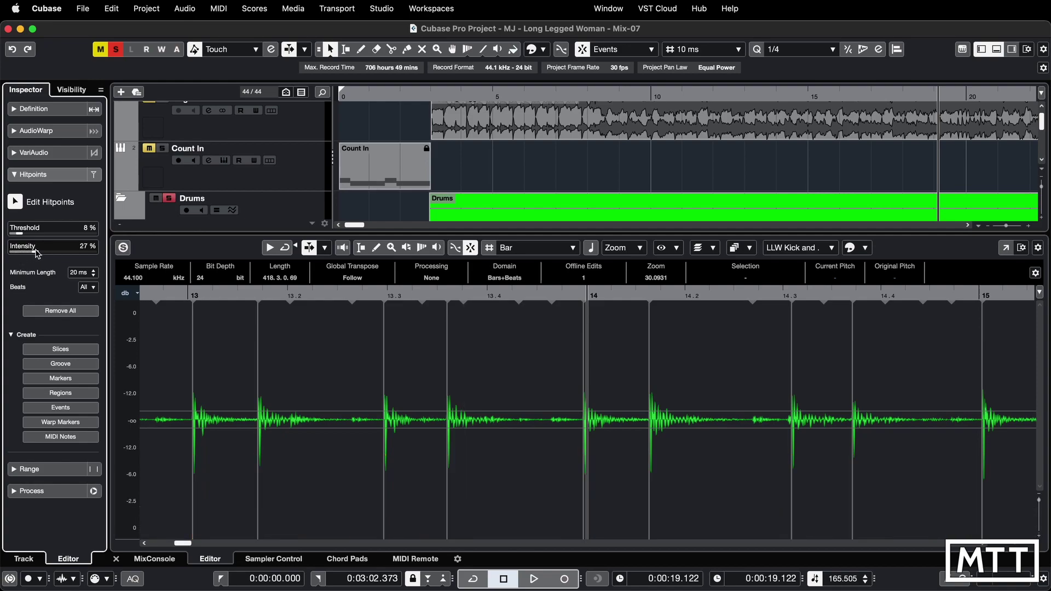
{"action": "key", "text": "g"}
{"action": "key", "text": "g"}
{"action": "key", "text": "g"}
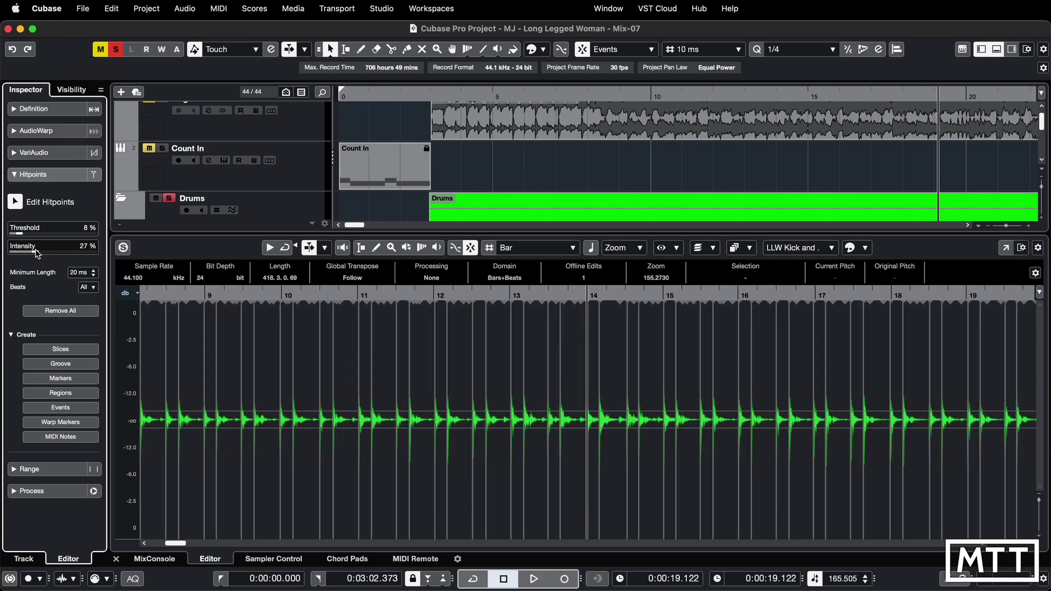
{"action": "key", "text": "g"}
{"action": "key", "text": "g"}
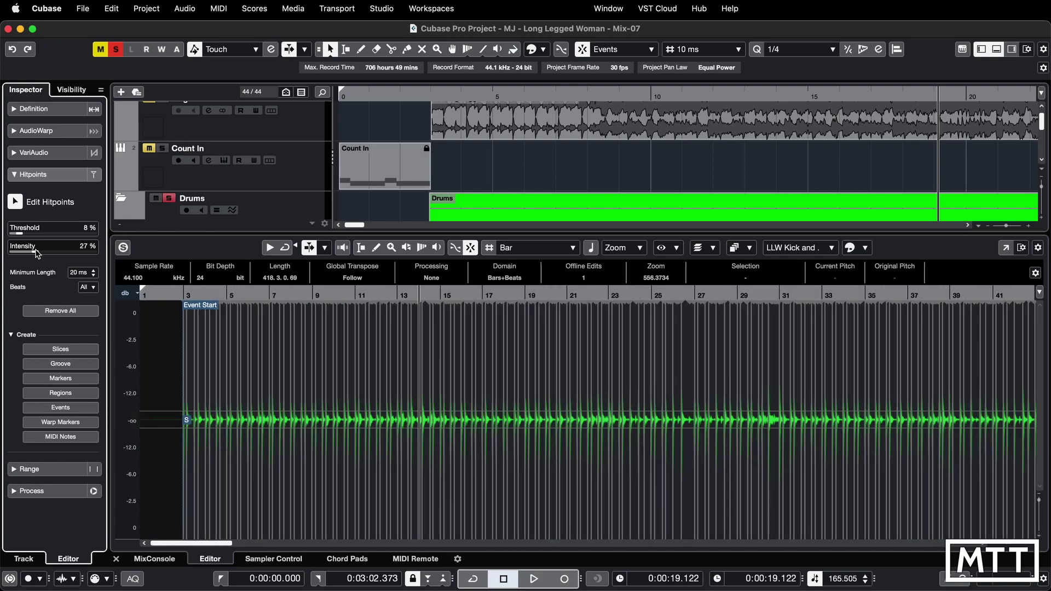
{"action": "key", "text": "g"}
{"action": "key", "text": "g"}
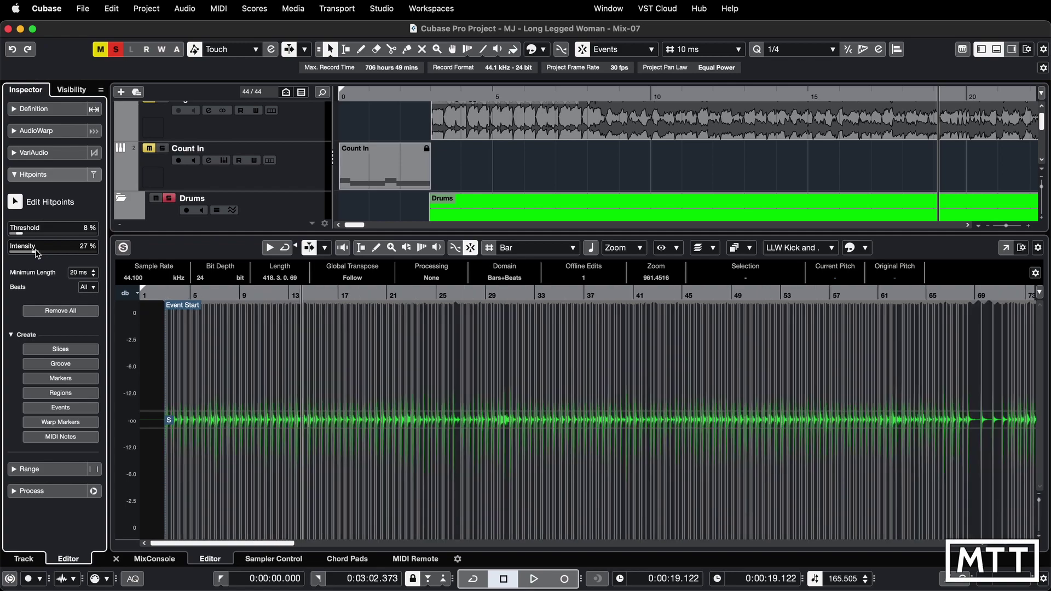
{"action": "key", "text": "h"}
{"action": "key", "text": "h"}
{"action": "key", "text": "h"}
{"action": "key", "text": "h"}
{"action": "key", "text": "h"}
{"action": "key", "text": "h"}
{"action": "key", "text": "h"}
{"action": "key", "text": "h"}
{"action": "key", "text": "h"}
{"action": "key", "text": "h"}
{"action": "key", "text": "h"}
{"action": "key", "text": "h"}
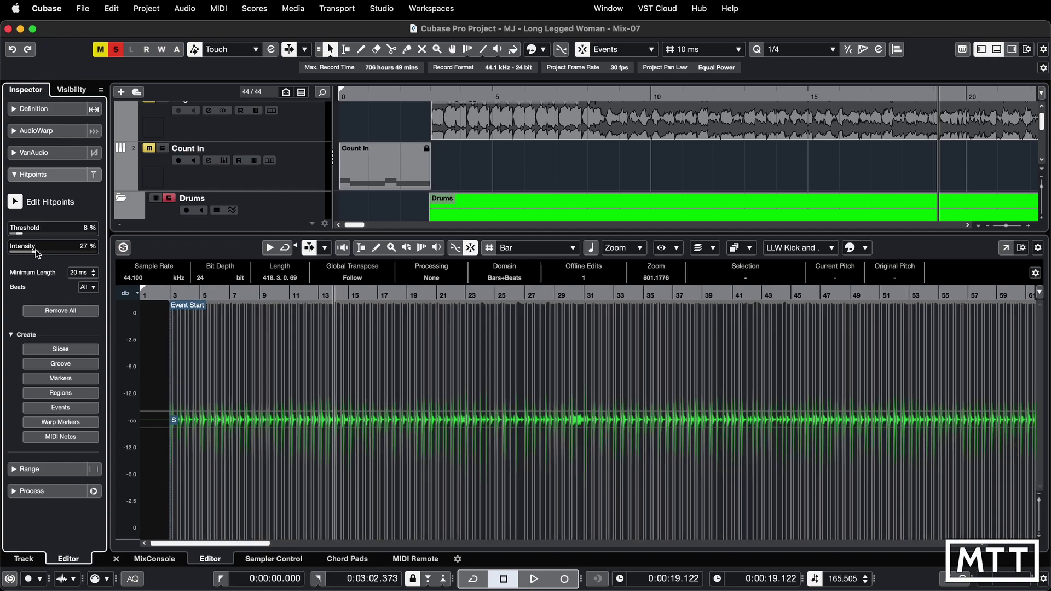
{"action": "key", "text": "h"}
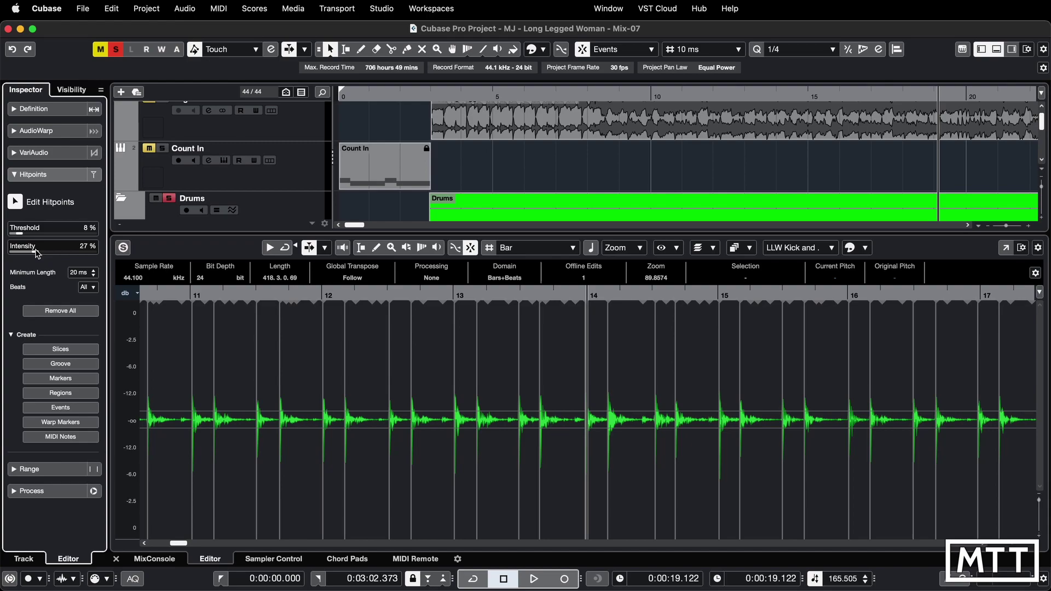
Create events at every kick hitpoint, close the Sample Editor, and zoom to check the cuts
{"action": "left_click", "coordinate": [62, 411]}
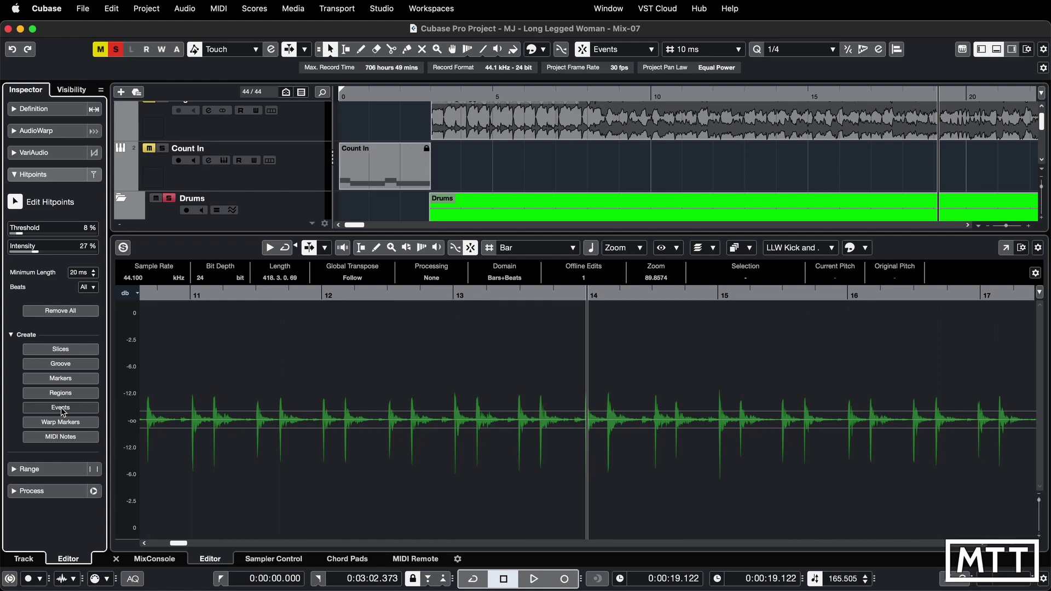
{"action": "key", "text": "super+alt+e"}
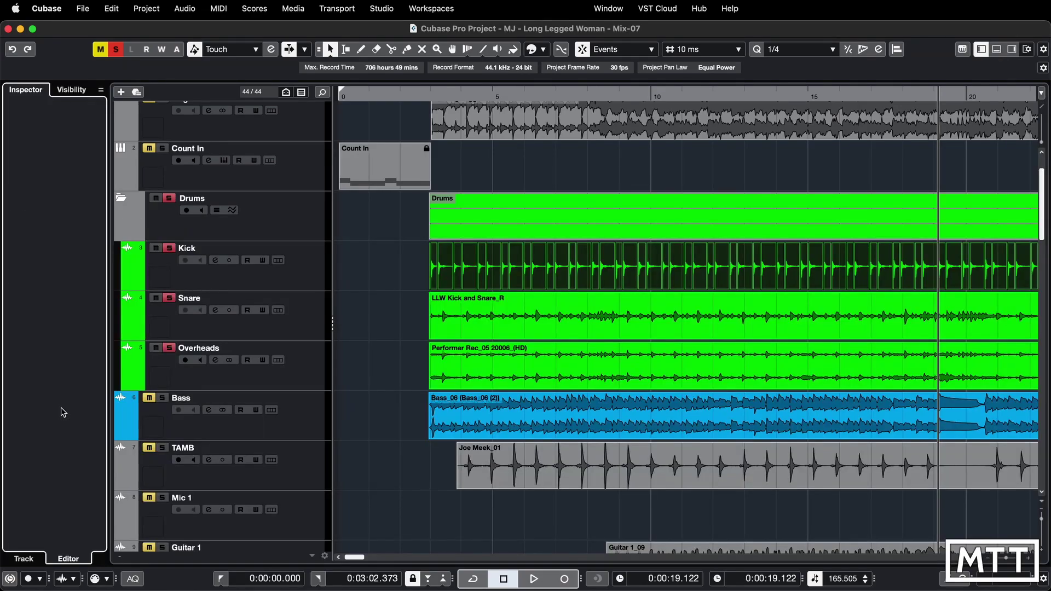
{"action": "key", "text": "h"}
{"action": "key", "text": "h"}
{"action": "key", "text": "h"}
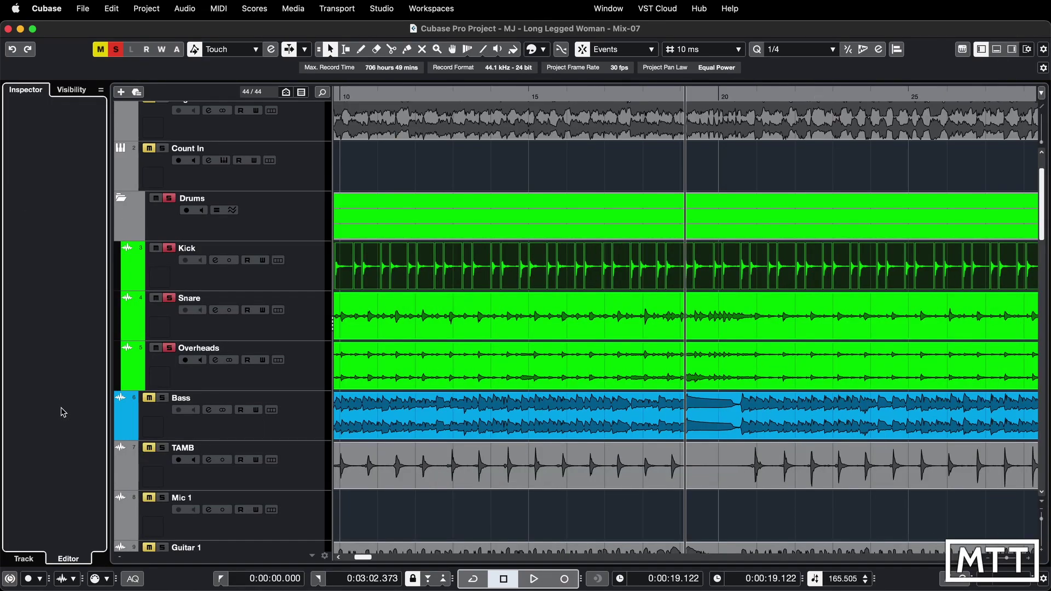
{"action": "key", "text": "h"}
{"action": "key", "text": "h"}
{"action": "key", "text": "h"}
{"action": "key", "text": "h"}
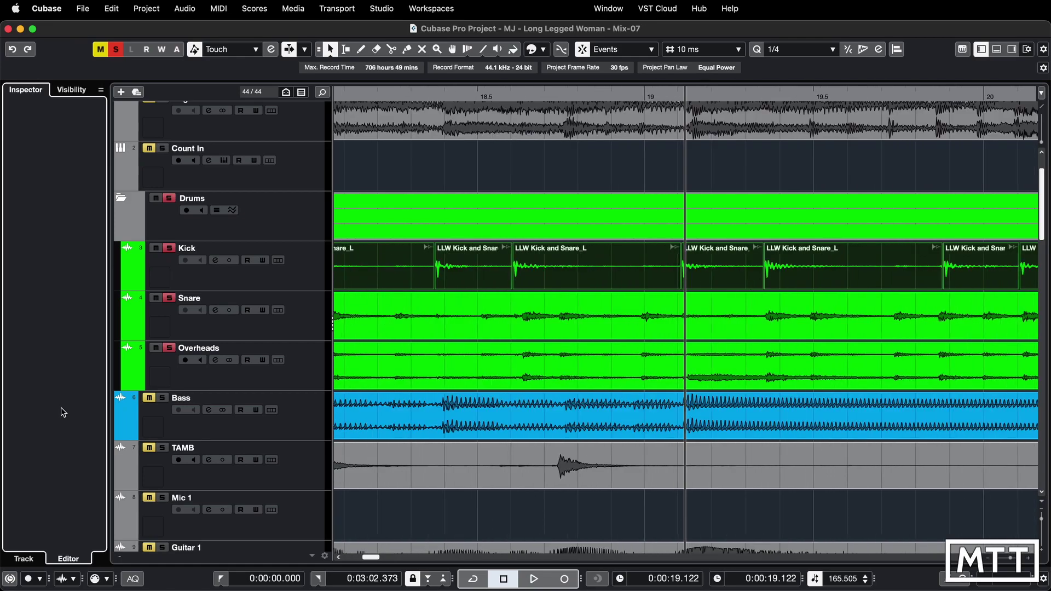
{"action": "key", "text": "g"}
{"action": "key", "text": "g"}
{"action": "key", "text": "g"}
{"action": "key", "text": "g"}
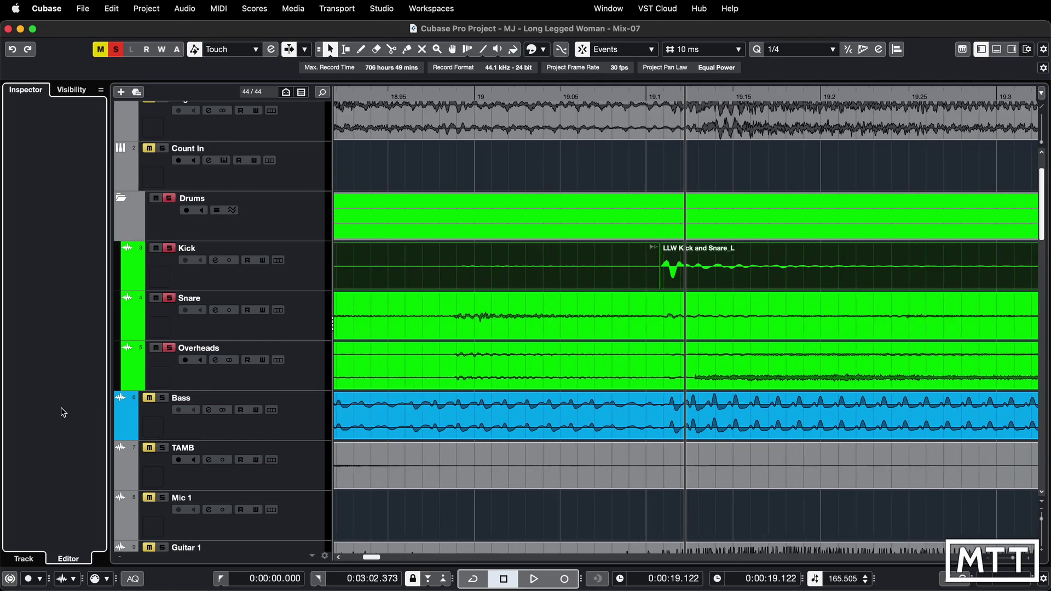
{"action": "key", "text": "g"}
{"action": "key", "text": "g"}
{"action": "key", "text": "g"}
{"action": "key", "text": "g"}
{"action": "key", "text": "g"}
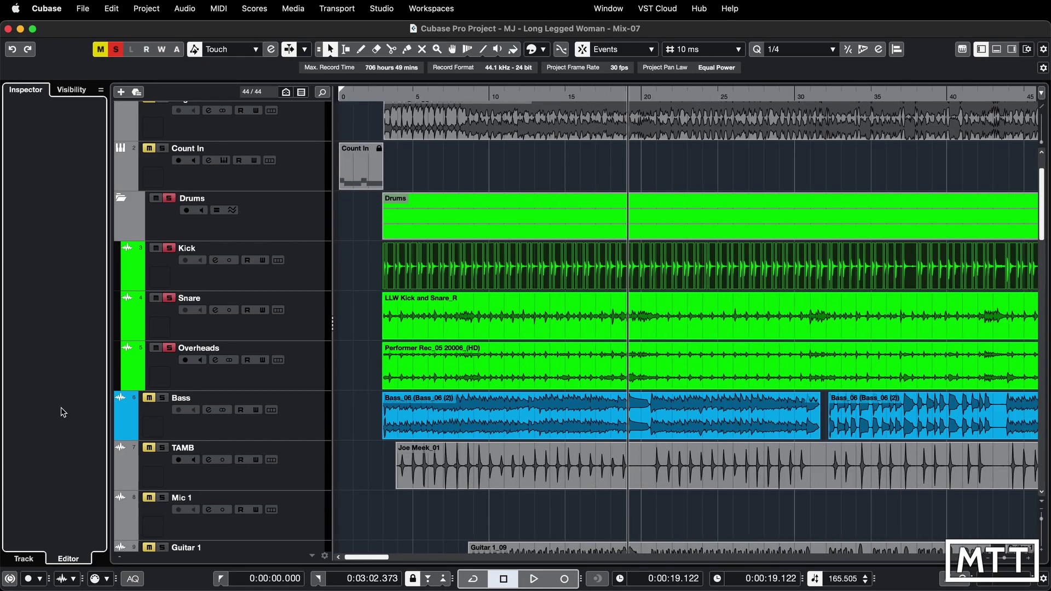
Inspect the individual kick slices on the Kick track
{"action": "left_click", "coordinate": [356, 274]}
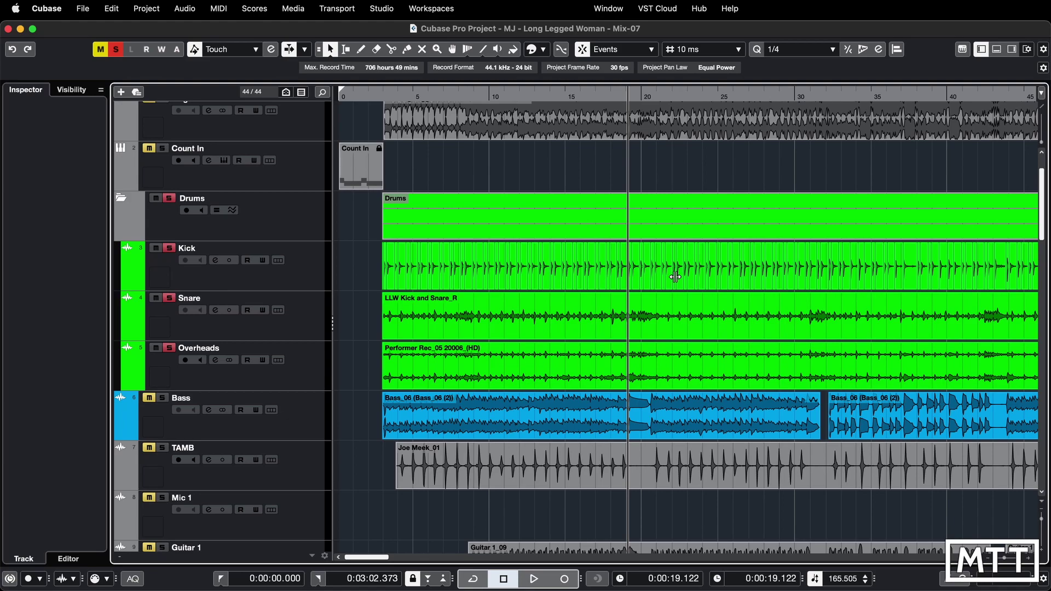
{"action": "scroll", "coordinate": [675, 276], "scroll_direction": "up", "scroll_amount": 10}
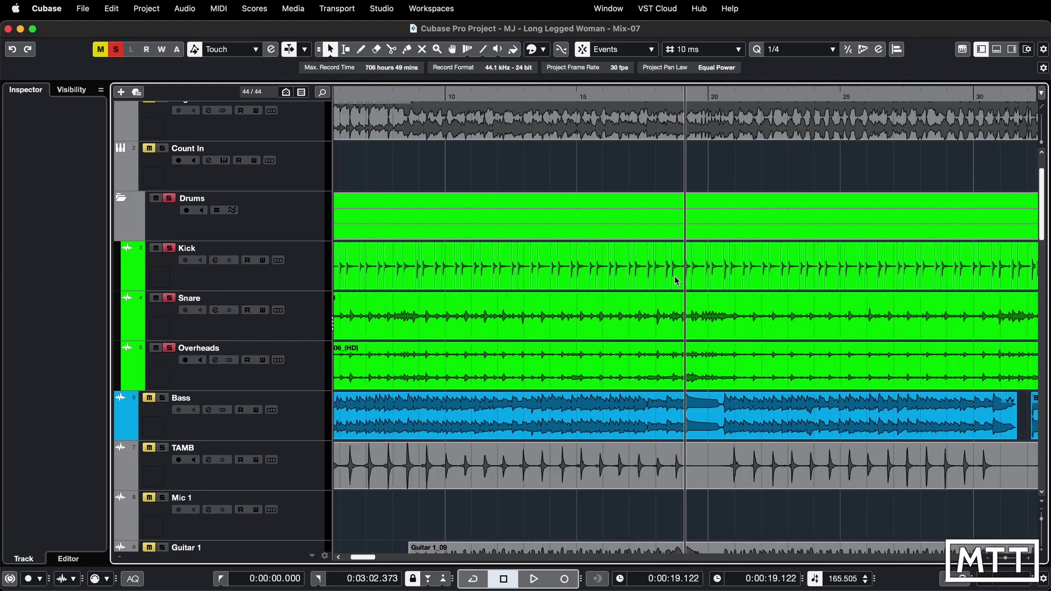
{"action": "scroll", "coordinate": [676, 281], "scroll_direction": "up", "scroll_amount": 4}
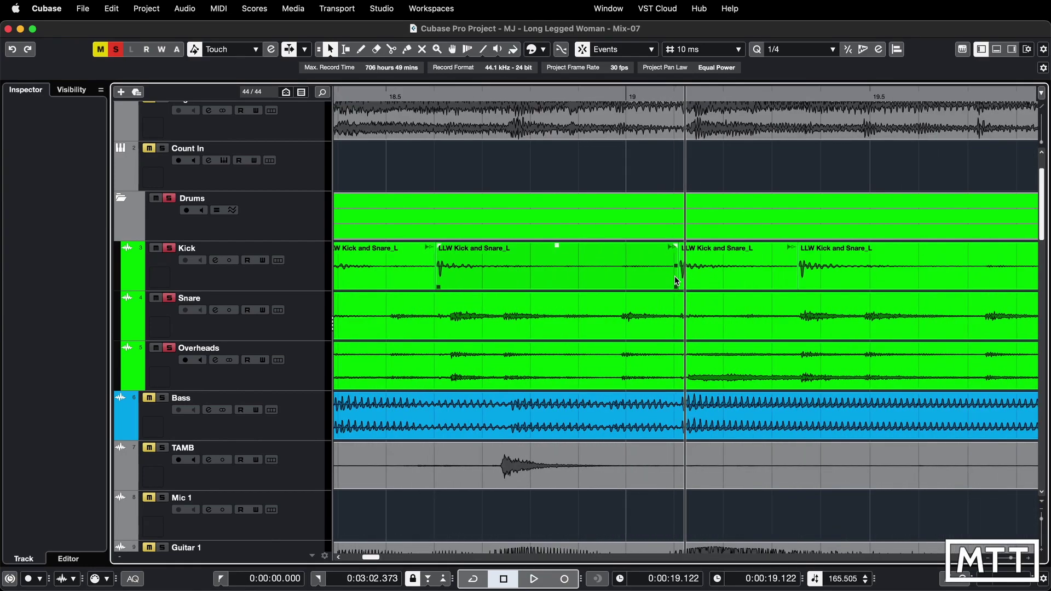
{"action": "left_click", "coordinate": [677, 281]}
{"action": "scroll", "coordinate": [677, 281], "scroll_direction": "up", "scroll_amount": 2}
{"action": "scroll", "coordinate": [675, 276], "scroll_direction": "up", "scroll_amount": 4}
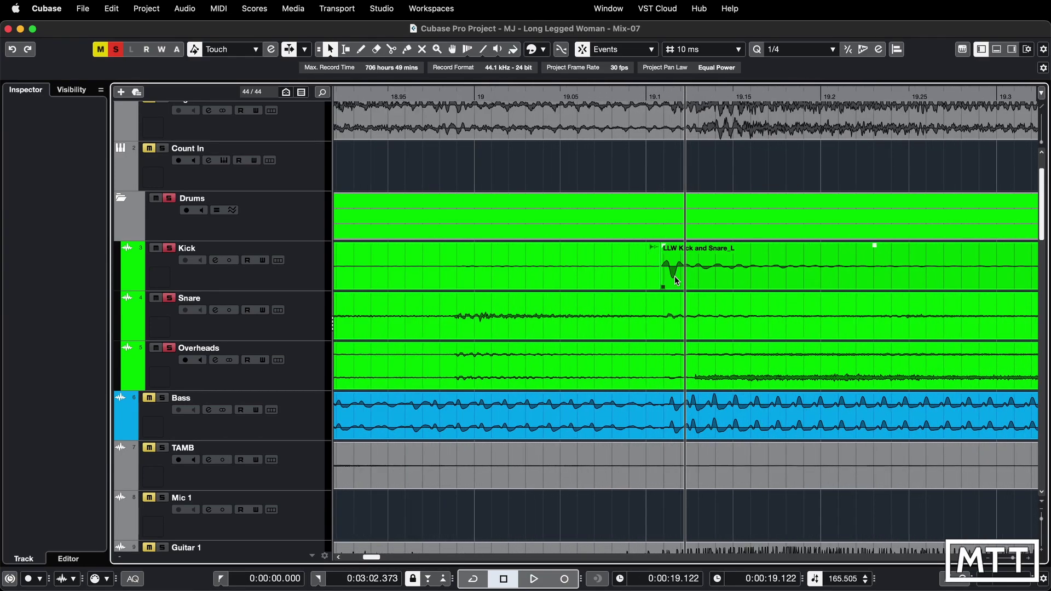
{"action": "scroll", "coordinate": [674, 276], "scroll_direction": "down", "scroll_amount": 8}
{"action": "scroll", "coordinate": [674, 276], "scroll_direction": "down", "scroll_amount": 8}
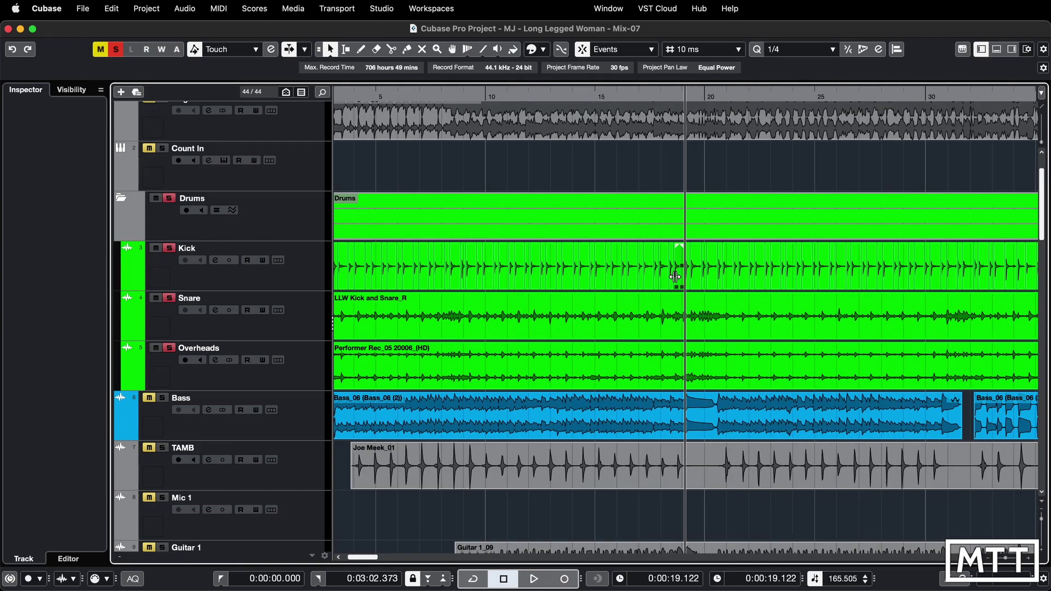
{"action": "scroll", "coordinate": [675, 276], "scroll_direction": "down", "scroll_amount": 3}
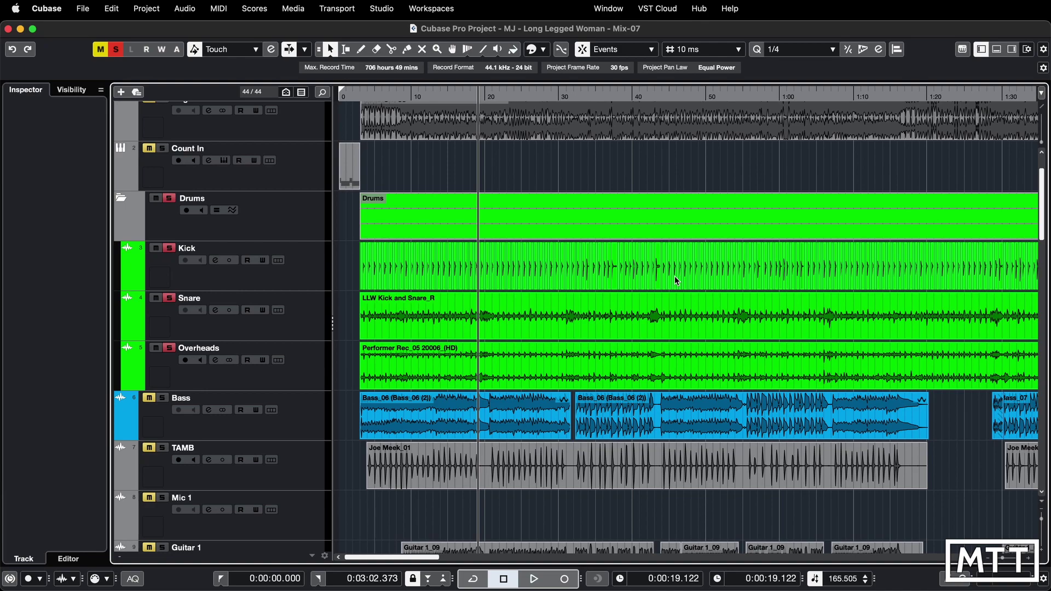
Select the Kick track and enlarge its height to about twice as tall
{"action": "left_click", "coordinate": [675, 277]}
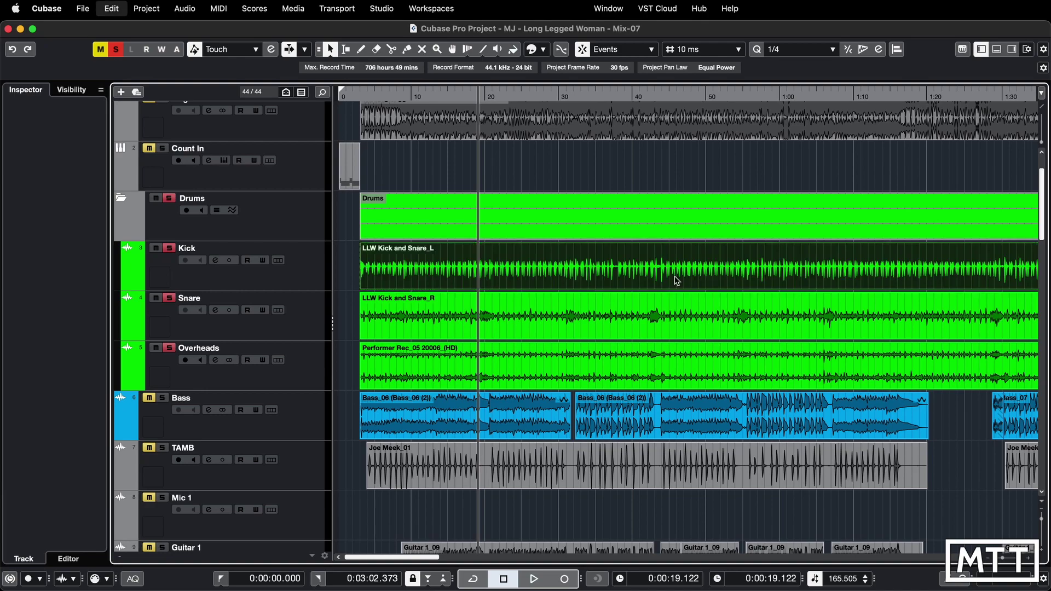
{"action": "left_click", "coordinate": [303, 289]}
{"action": "left_click_drag", "start_coordinate": [302, 291], "coordinate": [304, 266]}
{"action": "key", "text": "h"}
{"action": "key", "text": "h"}
{"action": "key", "text": "h"}
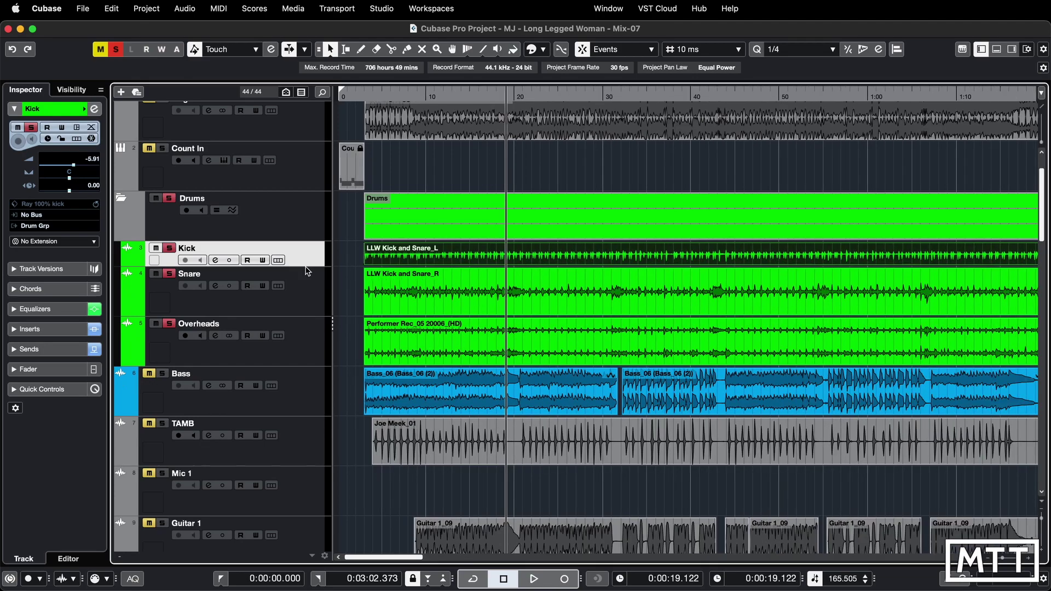
{"action": "key", "text": "h"}
{"action": "key", "text": "h"}
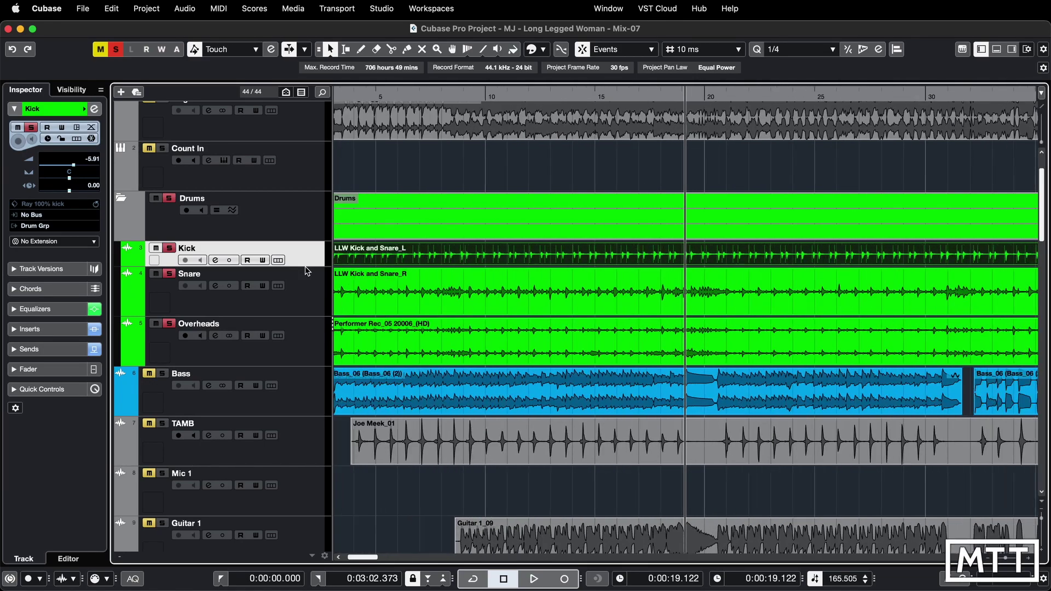
{"action": "left_click_drag", "start_coordinate": [305, 266], "coordinate": [308, 283]}
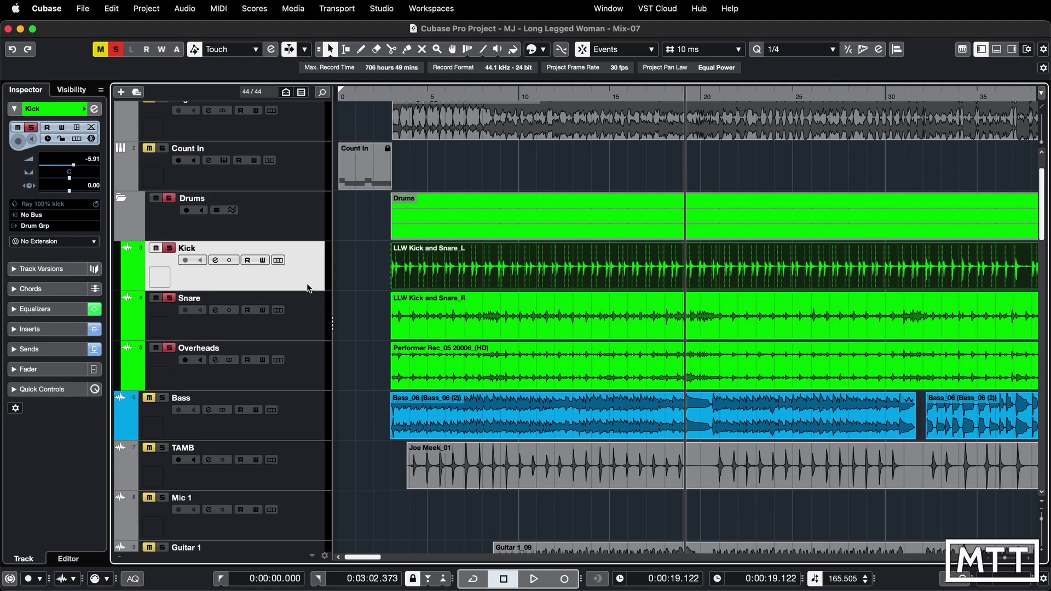
Duplicate the Kick track and move the copy above the original
{"action": "right_click", "coordinate": [308, 287]}
{"action": "left_click", "coordinate": [335, 316]}
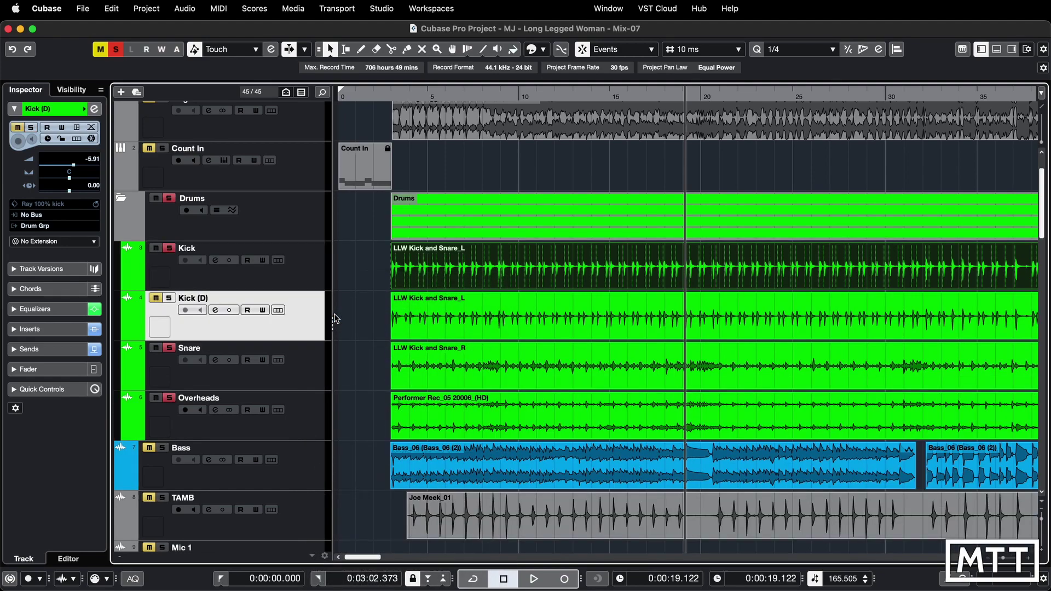
{"action": "left_click_drag", "start_coordinate": [293, 315], "coordinate": [303, 266]}
Rename the duplicate track 'Reference' and colour its audio teal-green
{"action": "double_click", "coordinate": [206, 249]}
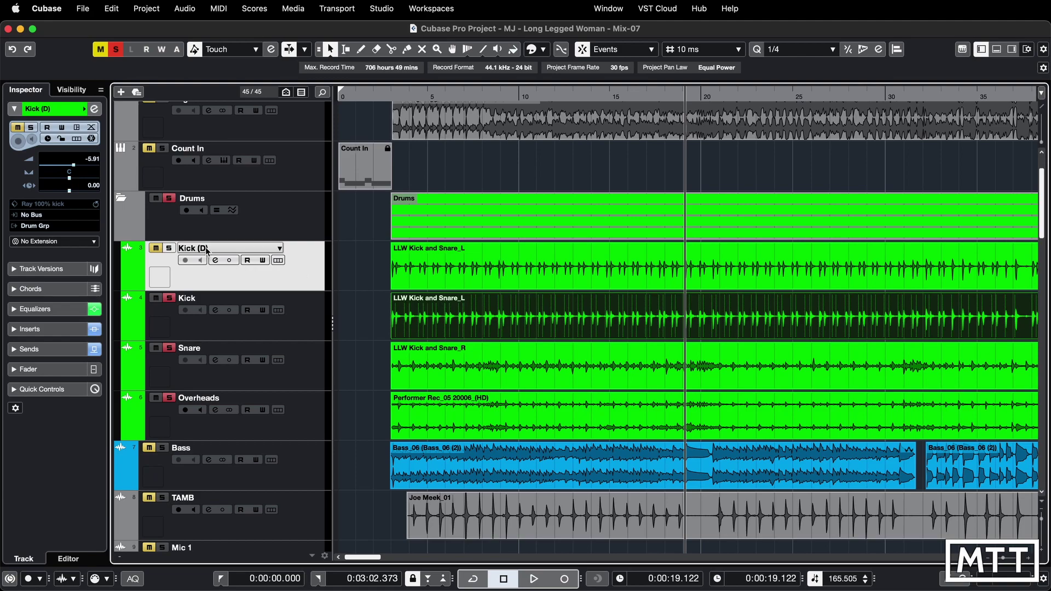
{"action": "double_click", "coordinate": [207, 250]}
{"action": "type", "text": "Reference"}
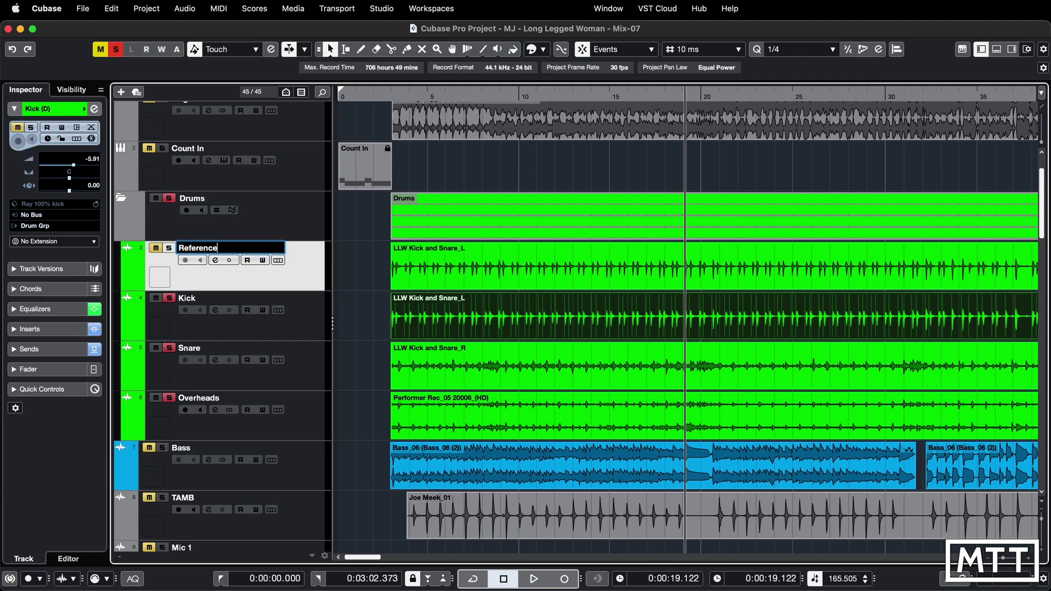
{"action": "key", "text": "Return"}
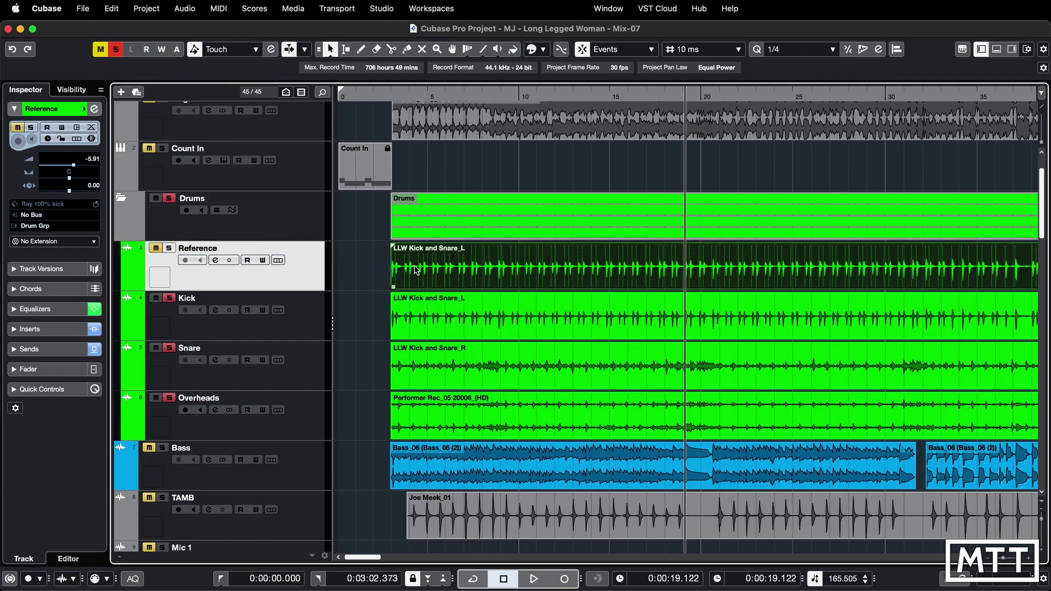
{"action": "left_click", "coordinate": [544, 49]}
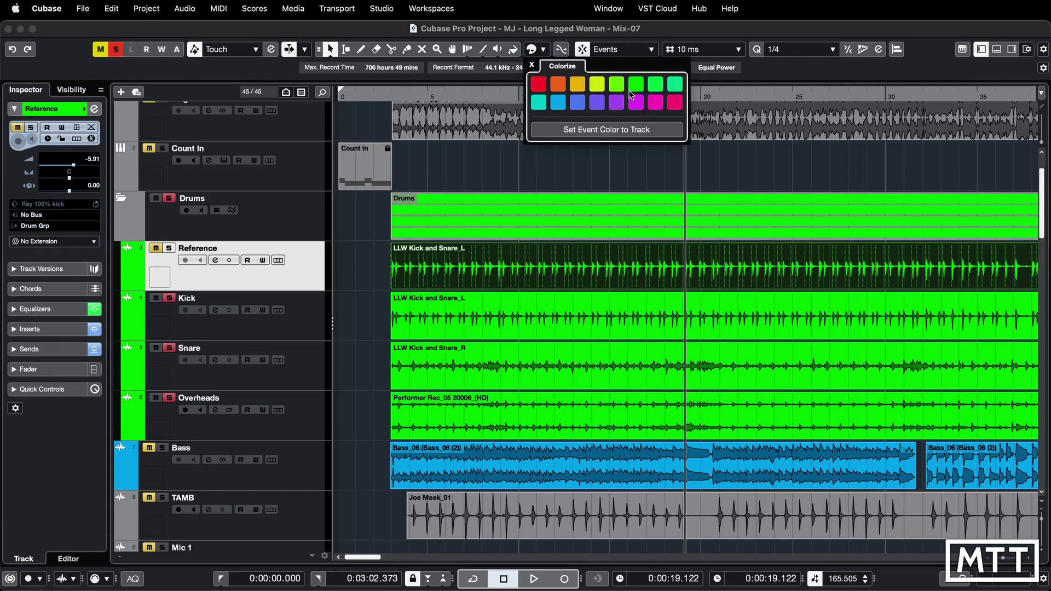
{"action": "left_click", "coordinate": [673, 84]}
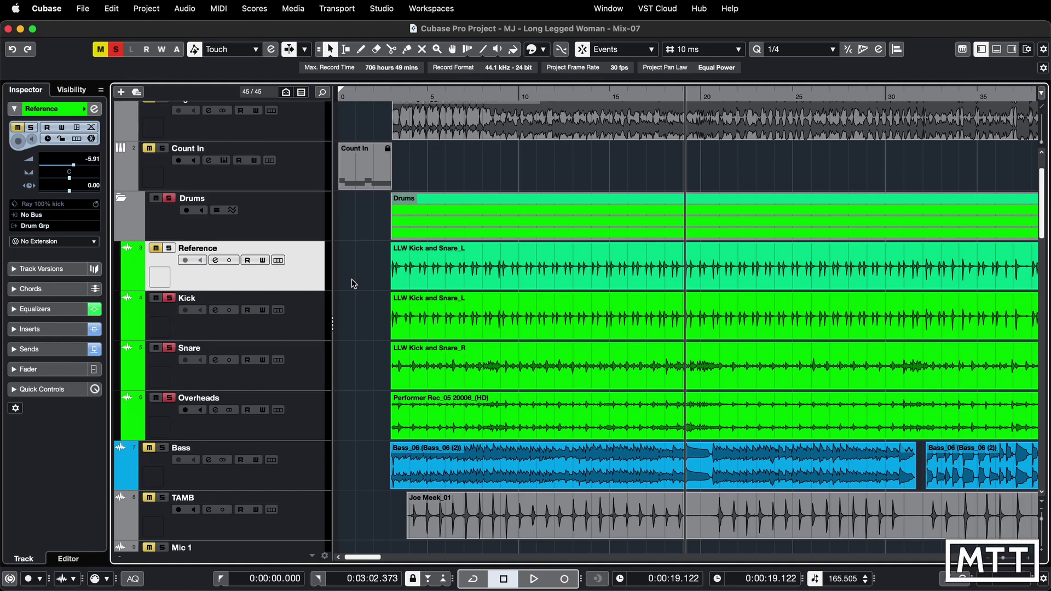
Route the Reference output to No Bus, solo it, and play from near the start
{"action": "left_click", "coordinate": [37, 227]}
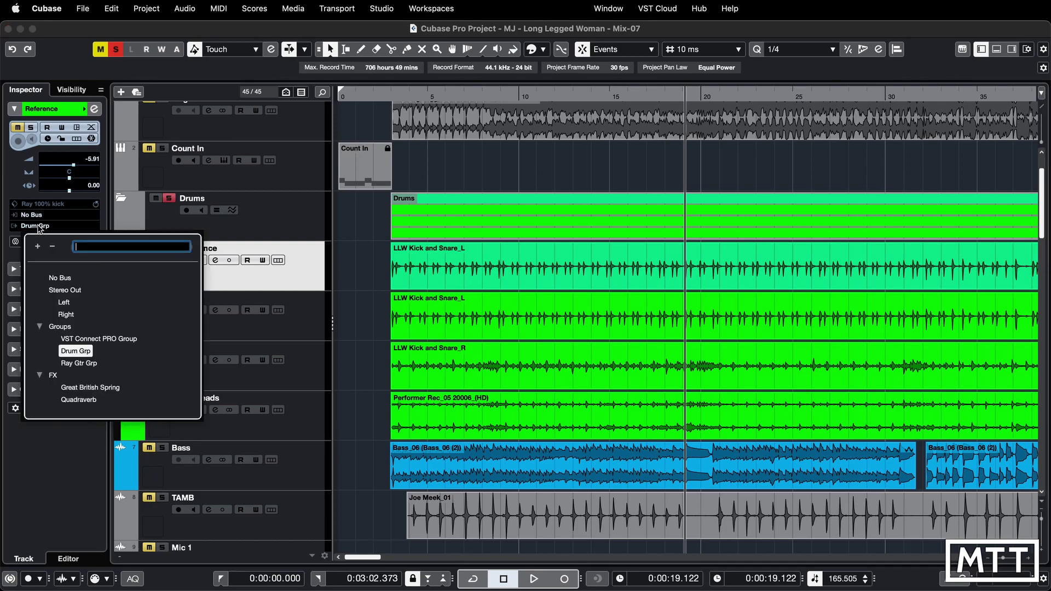
{"action": "left_click", "coordinate": [65, 278]}
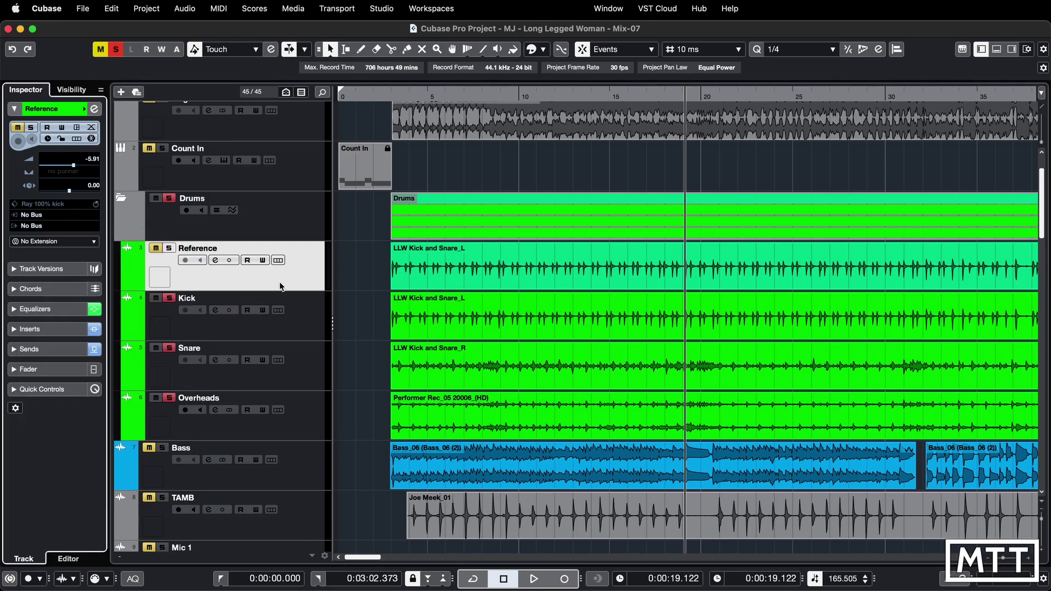
{"action": "left_click", "coordinate": [169, 248]}
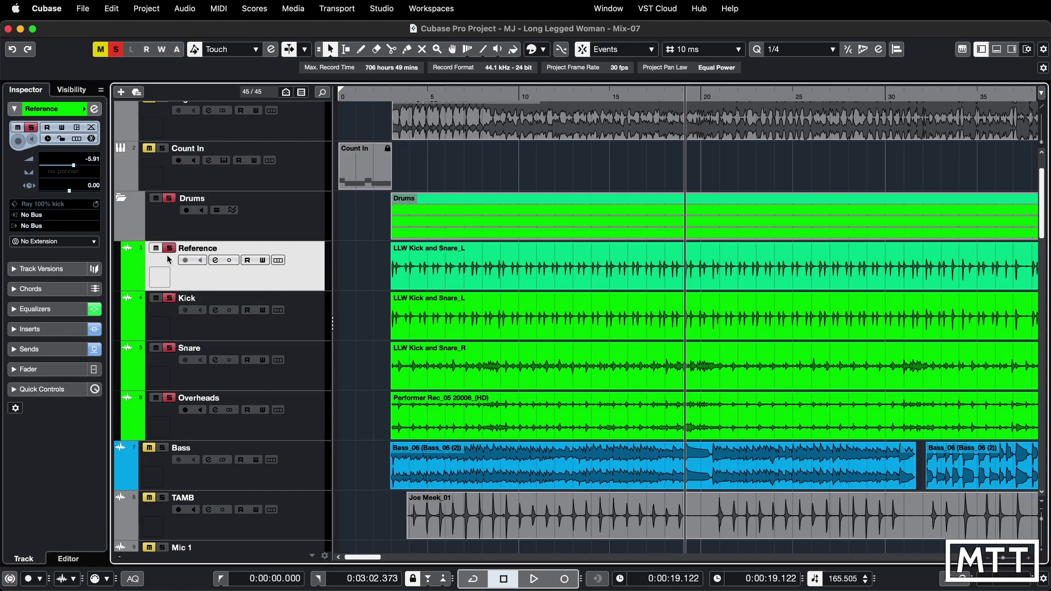
{"action": "left_click", "coordinate": [405, 96]}
{"action": "key", "text": "space"}
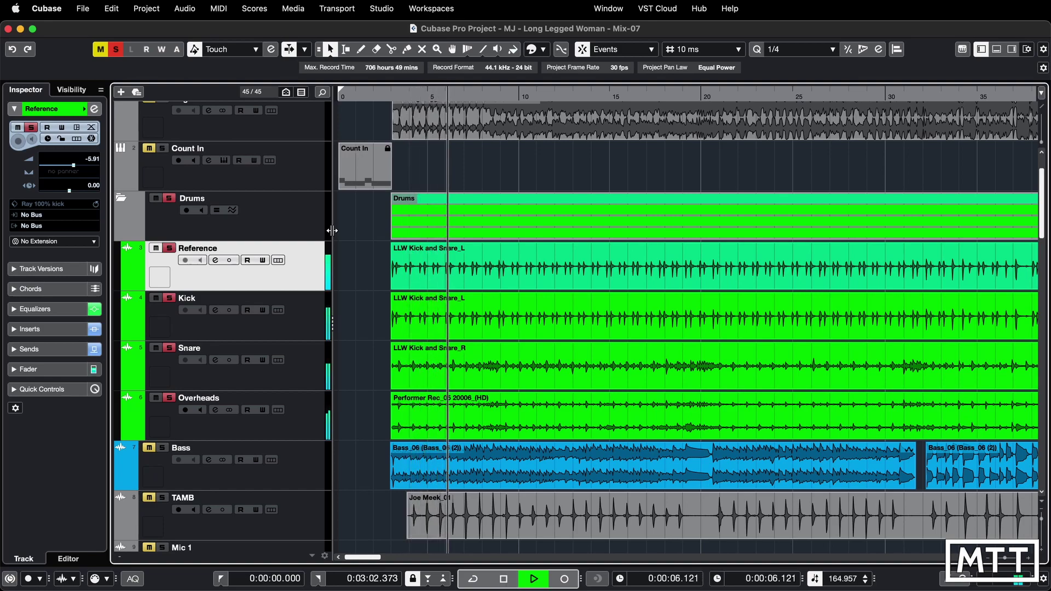
{"action": "key", "text": "space"}
Audition the soloed Reference track again and pull its volume fader down to −∞
{"action": "left_click", "coordinate": [170, 249]}
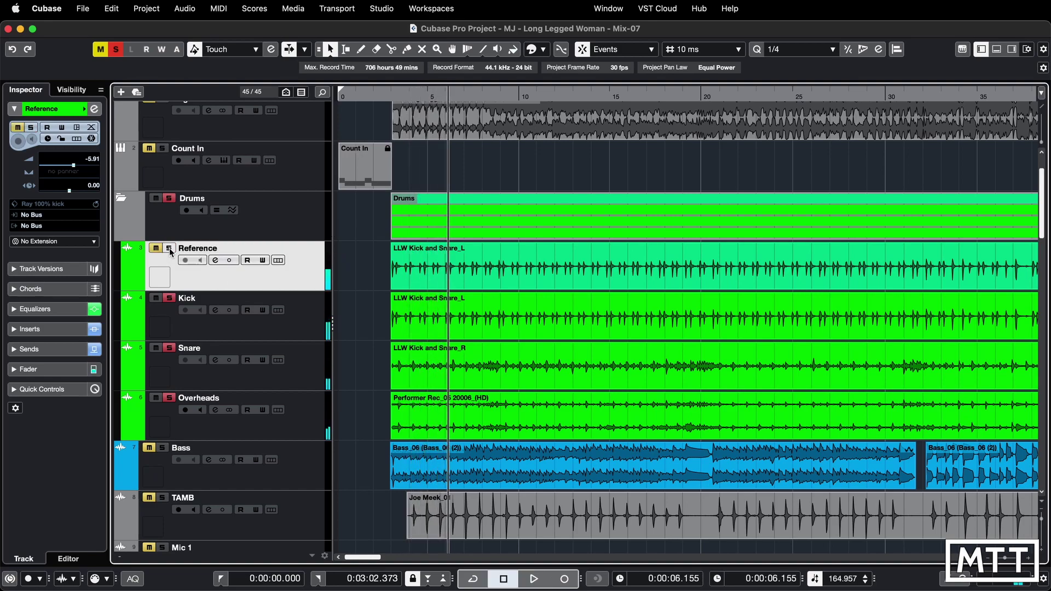
{"action": "left_click", "coordinate": [170, 249]}
{"action": "key", "text": "space"}
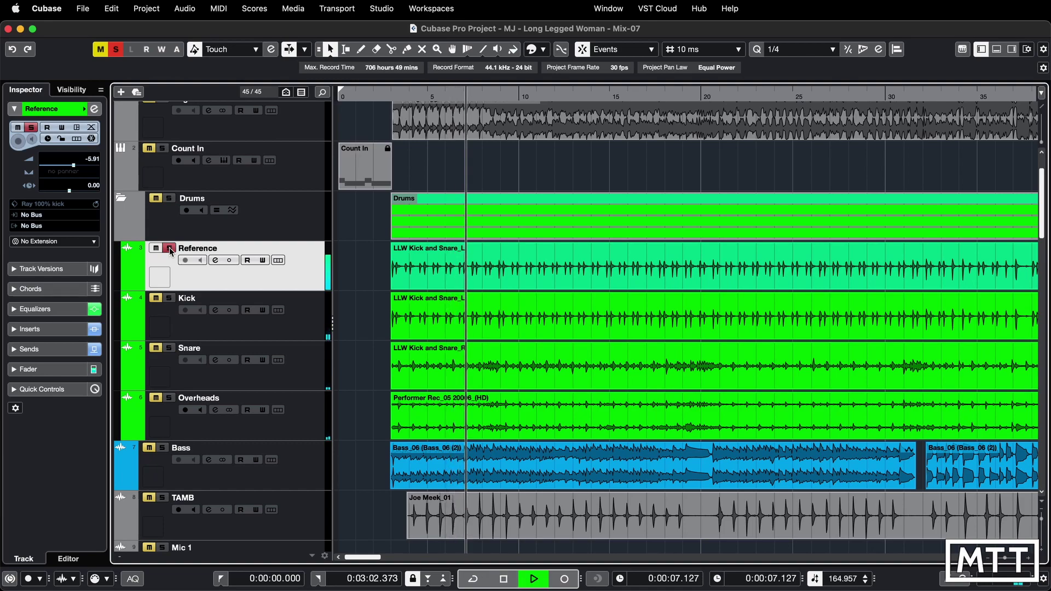
{"action": "key", "text": "space"}
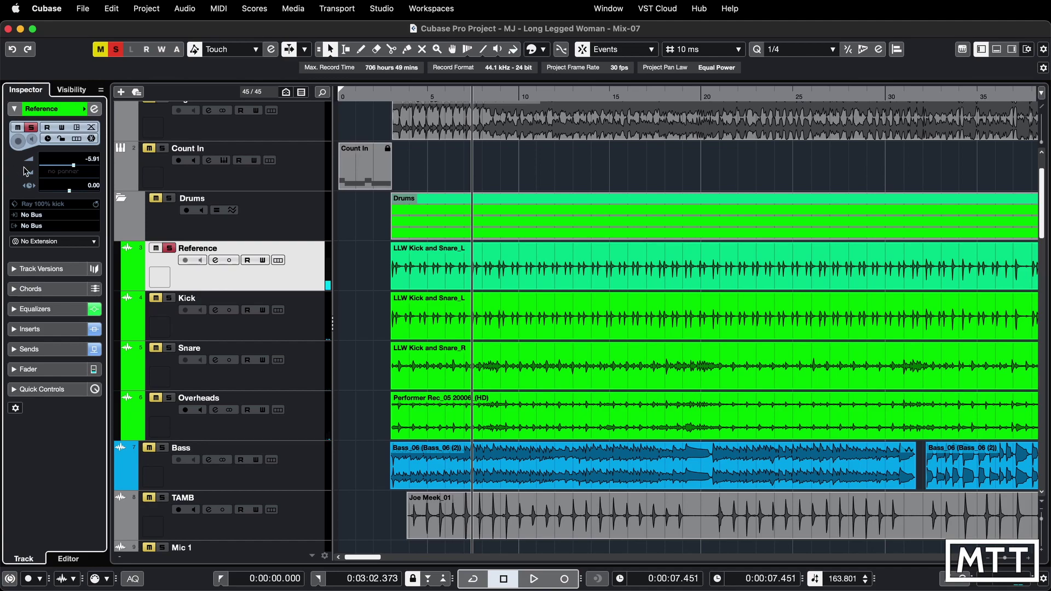
{"action": "left_click_drag", "start_coordinate": [74, 165], "coordinate": [29, 165]}
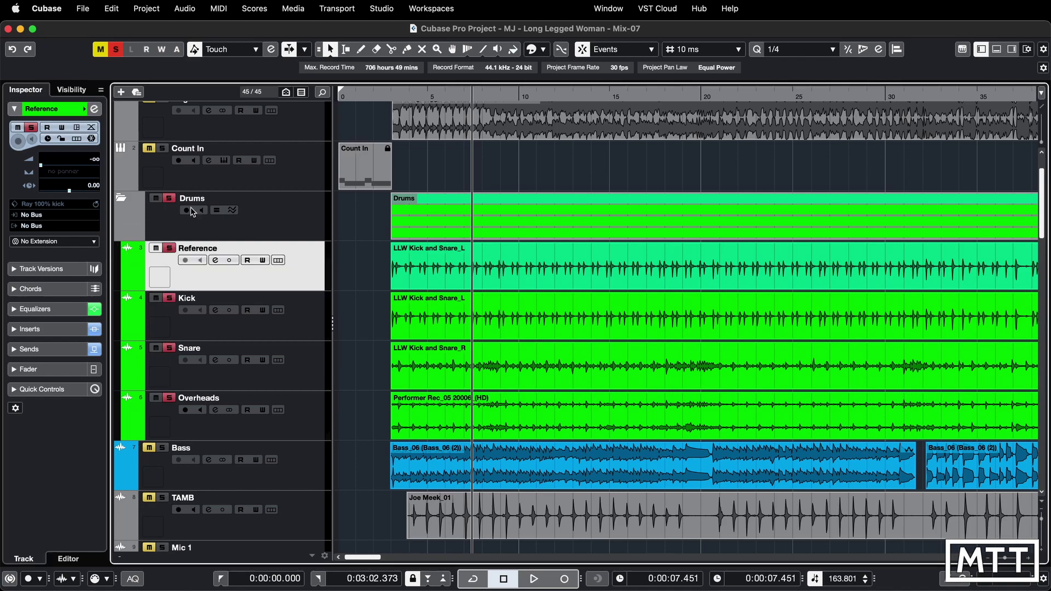
Solo the Drums folder and apply Divide Audio Events at Hitpoints to the Reference event
{"action": "left_click", "coordinate": [169, 198]}
{"action": "left_click", "coordinate": [438, 261]}
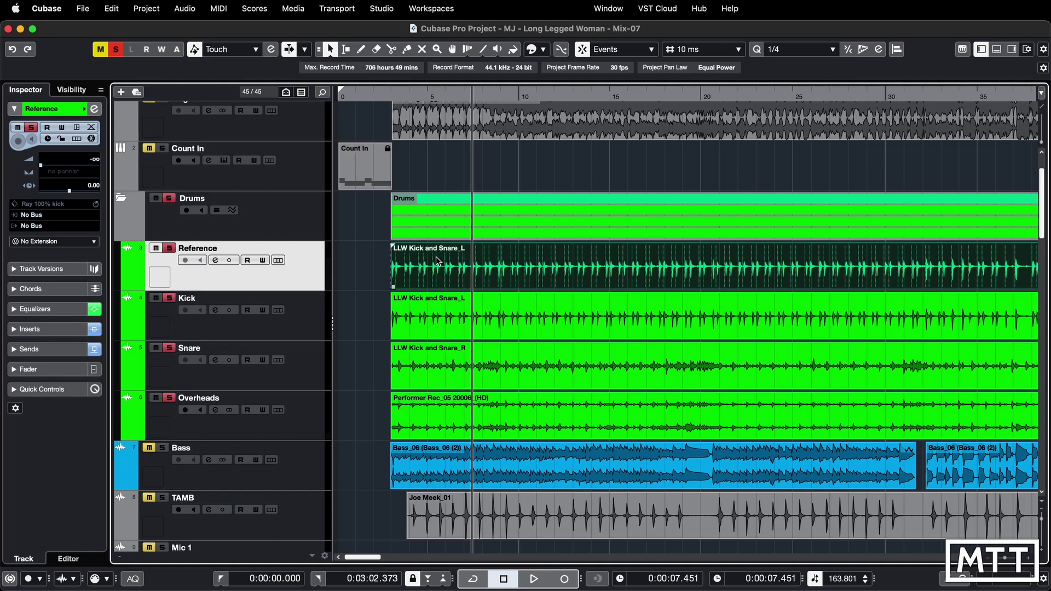
{"action": "left_click", "coordinate": [184, 8]}
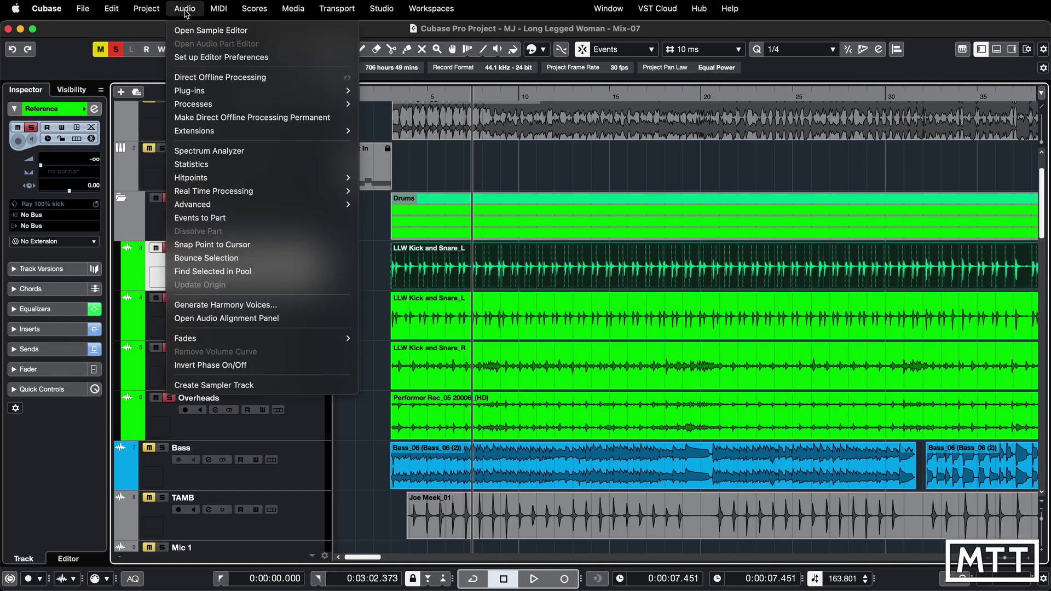
{"action": "mouse_move", "coordinate": [258, 176]}
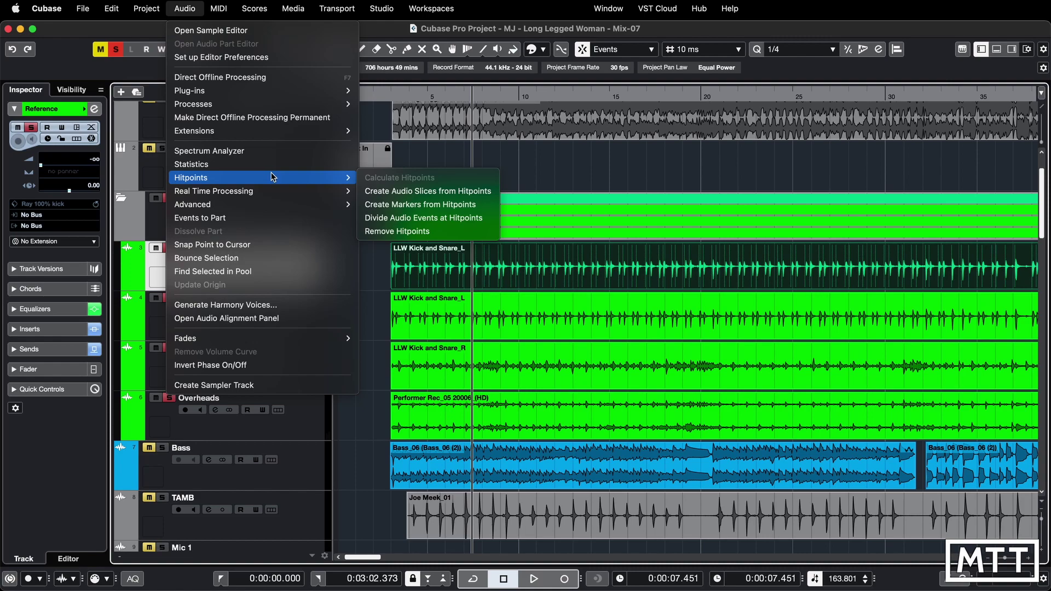
{"action": "left_click", "coordinate": [425, 218]}
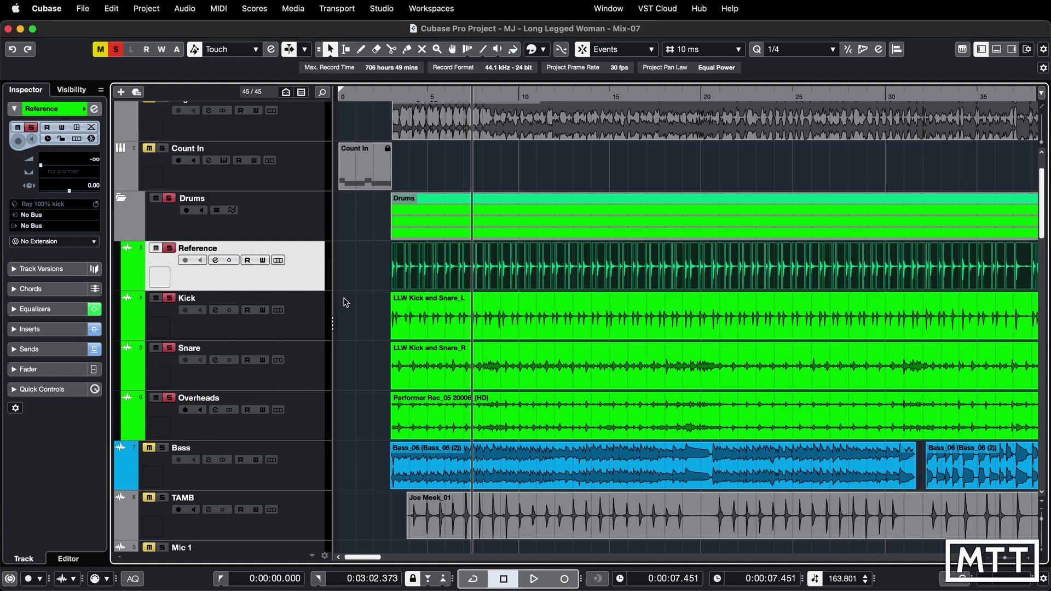
Zoom in around the playhead and switch to the Split tool
{"action": "key", "text": "h"}
{"action": "key", "text": "h"}
{"action": "key", "text": "h"}
{"action": "key", "text": "h"}
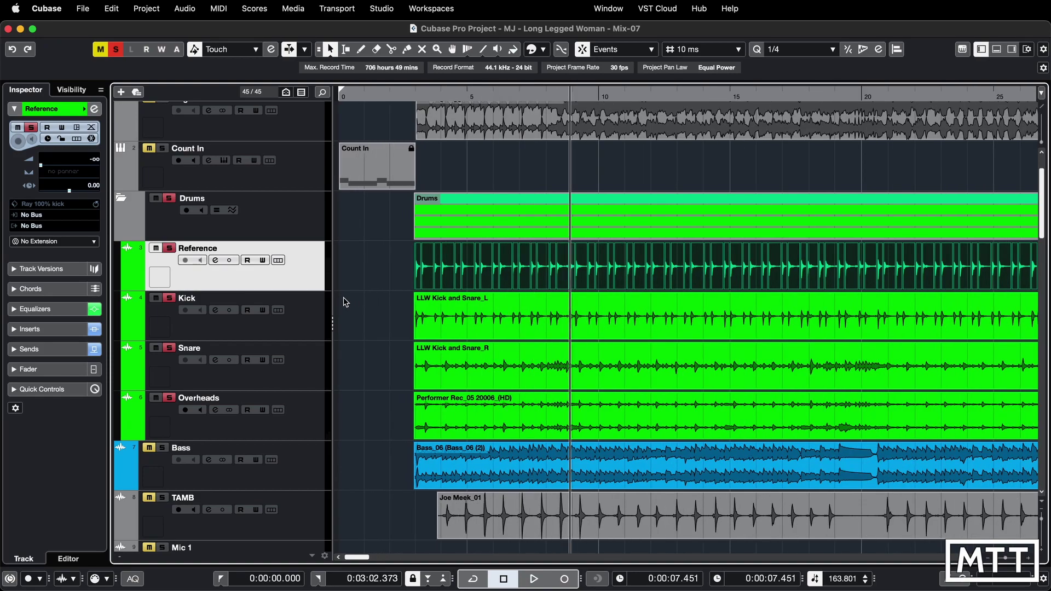
{"action": "key", "text": "h"}
{"action": "key", "text": "h"}
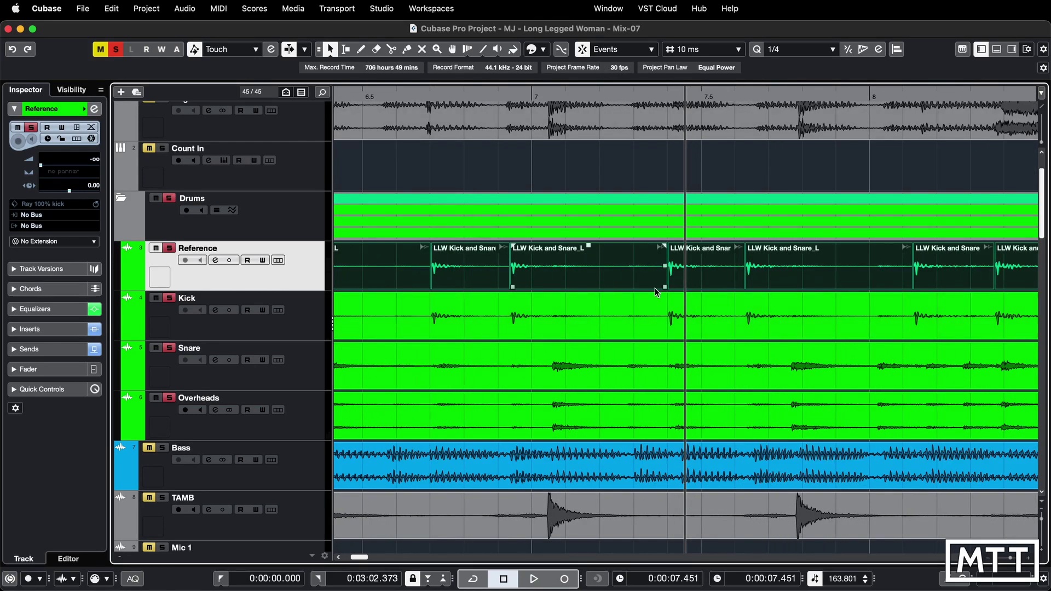
{"action": "right_click", "coordinate": [635, 317]}
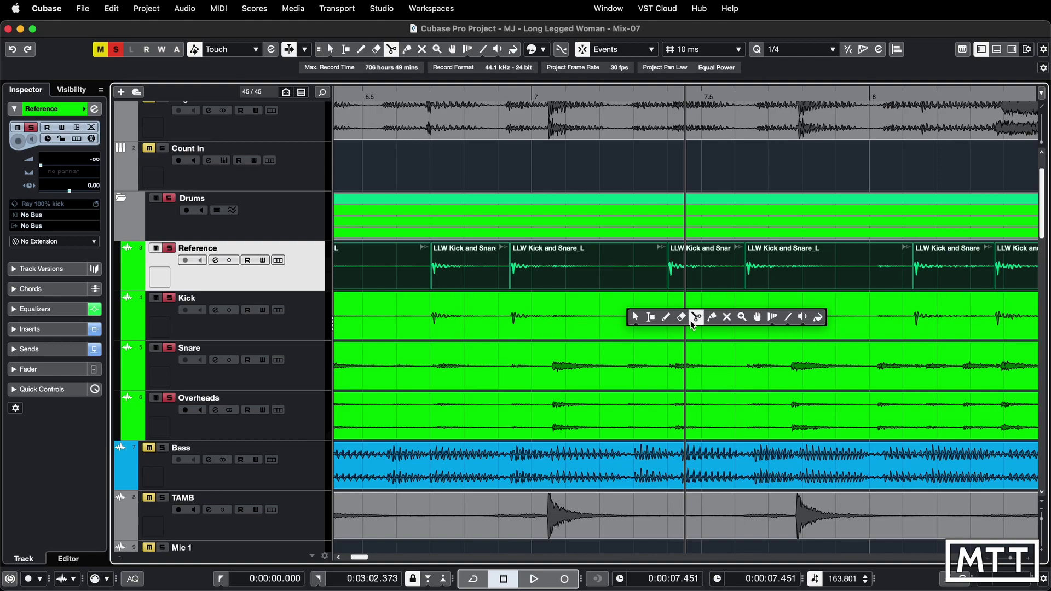
{"action": "left_click", "coordinate": [696, 317]}
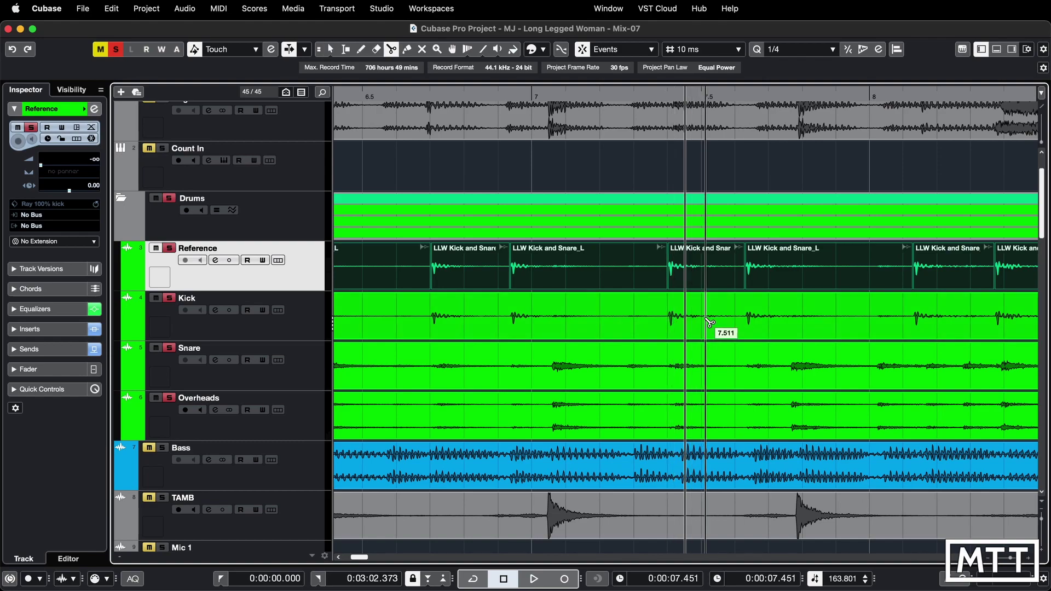
{"action": "scroll", "coordinate": [673, 325], "scroll_direction": "up", "scroll_amount": 2}
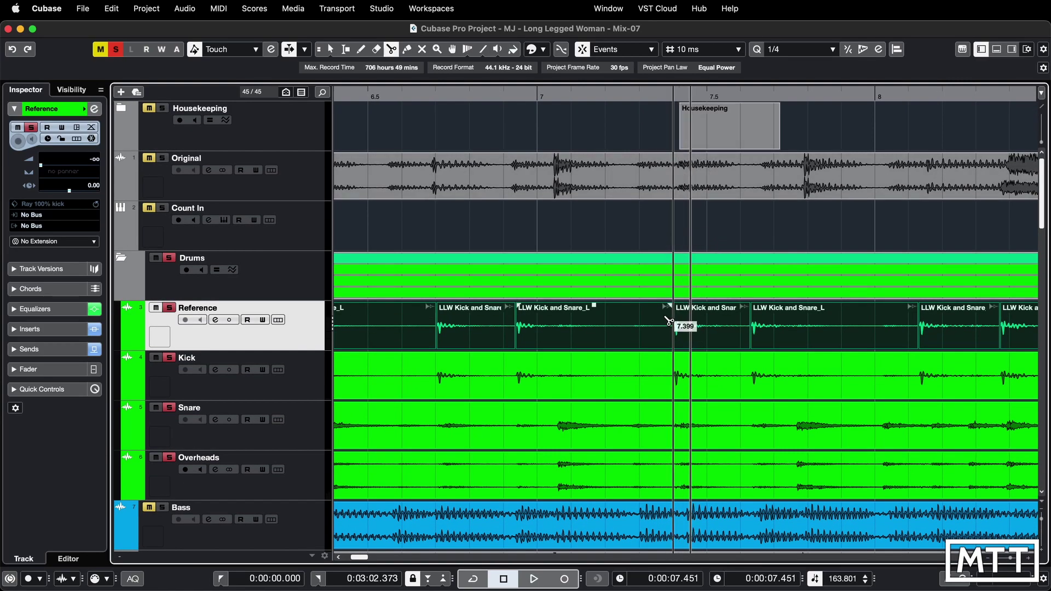
{"action": "scroll", "coordinate": [680, 324], "scroll_direction": "down", "scroll_amount": 2}
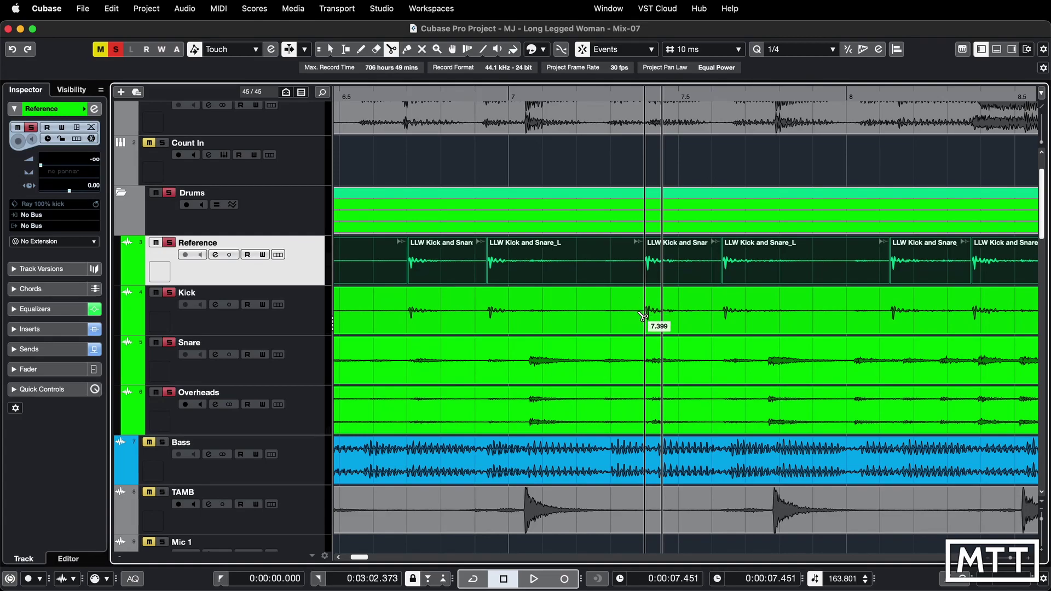
Audition the passage from about 6.6 seconds, zoomed to bars 7–11.5
{"action": "key", "text": "g"}
{"action": "key", "text": "g"}
{"action": "key", "text": "g"}
{"action": "key", "text": "g"}
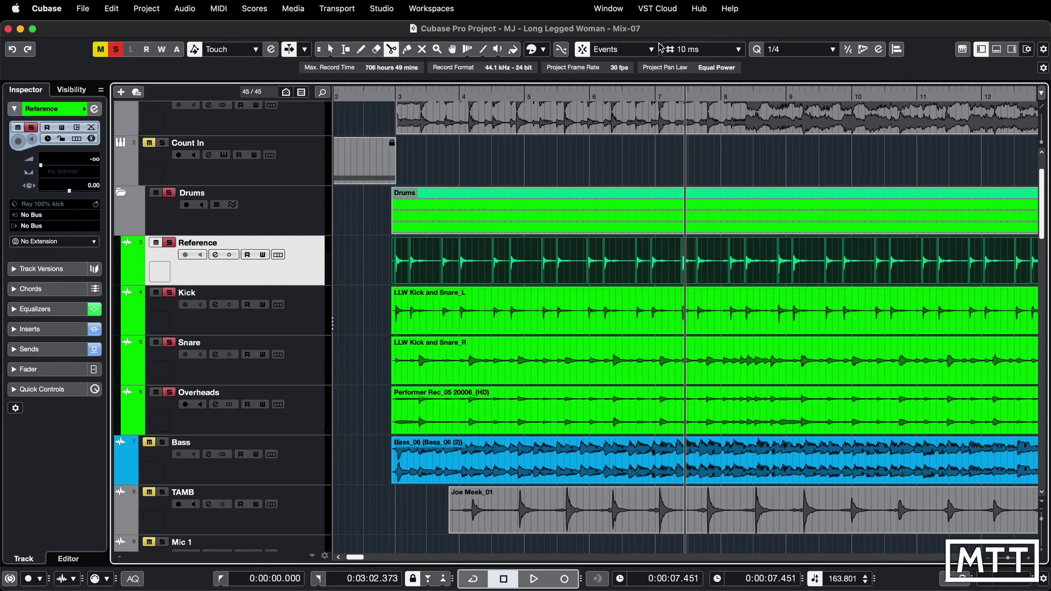
{"action": "left_click", "coordinate": [632, 94]}
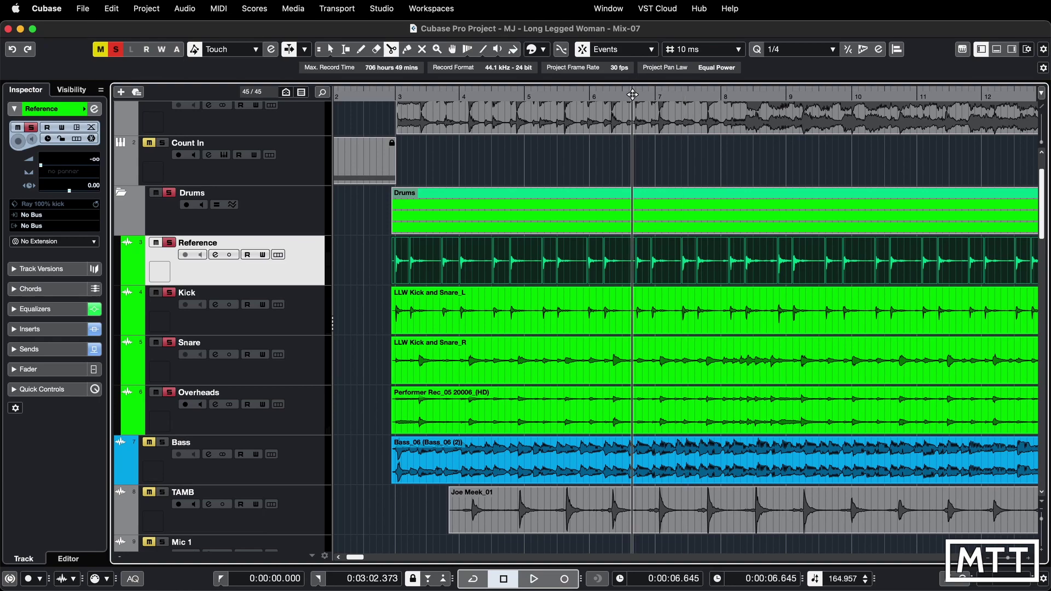
{"action": "key", "text": "space"}
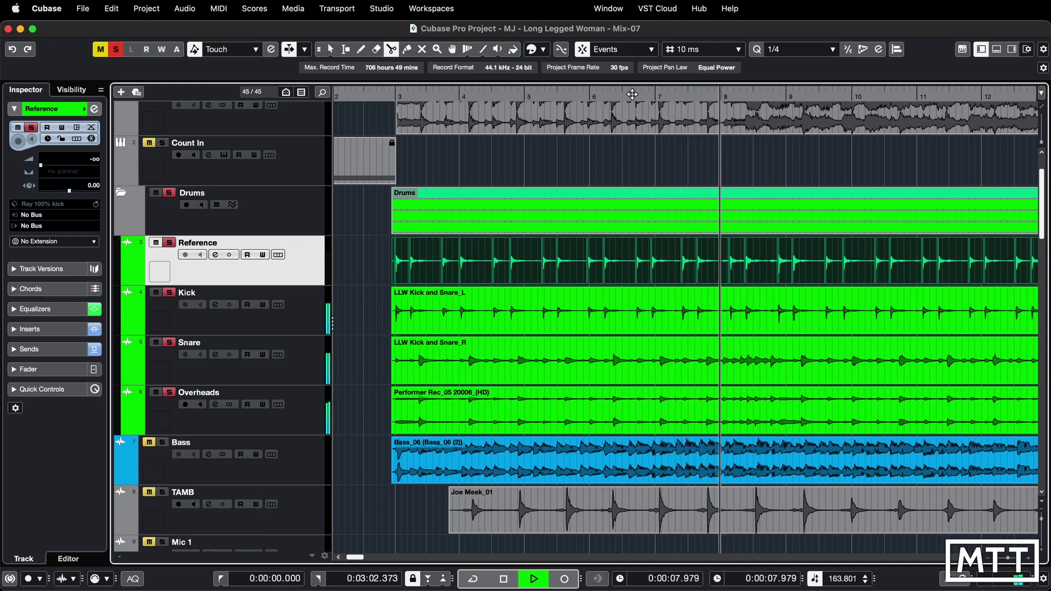
{"action": "key", "text": "space"}
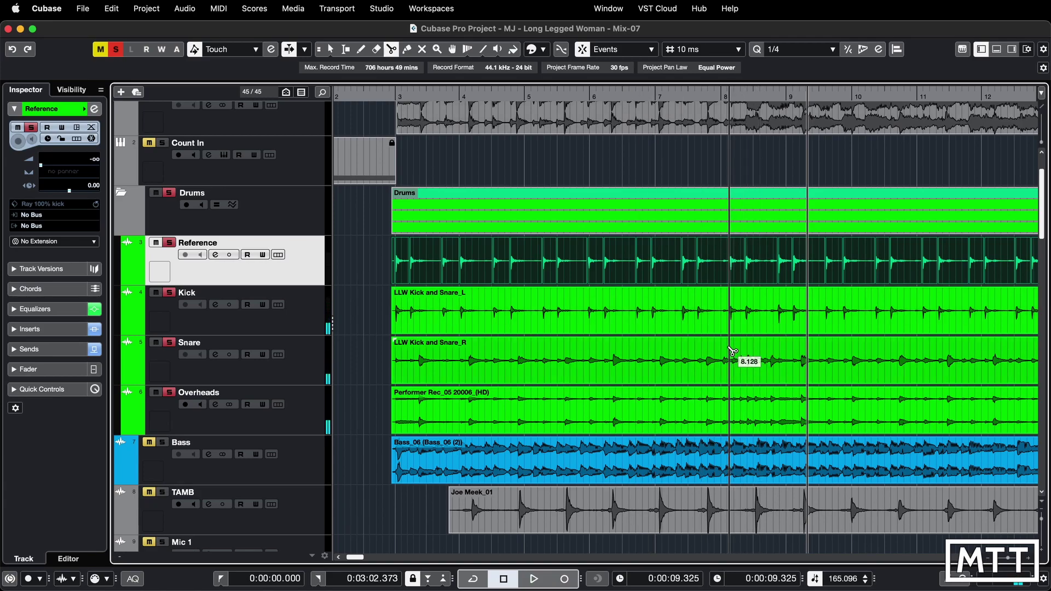
{"action": "key", "text": "h"}
{"action": "key", "text": "h"}
{"action": "key", "text": "h"}
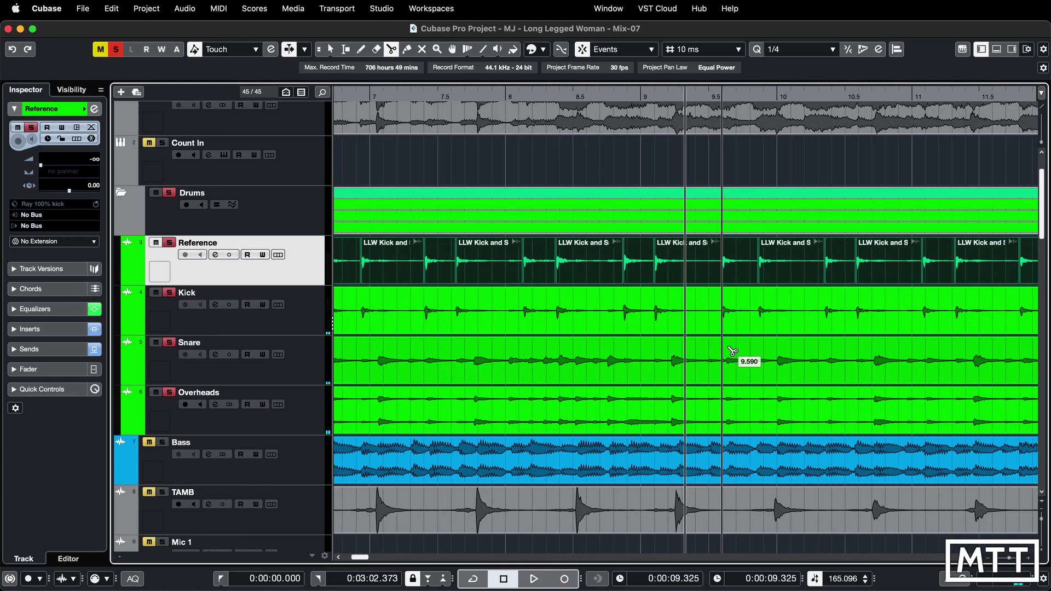
{"action": "left_click", "coordinate": [371, 93]}
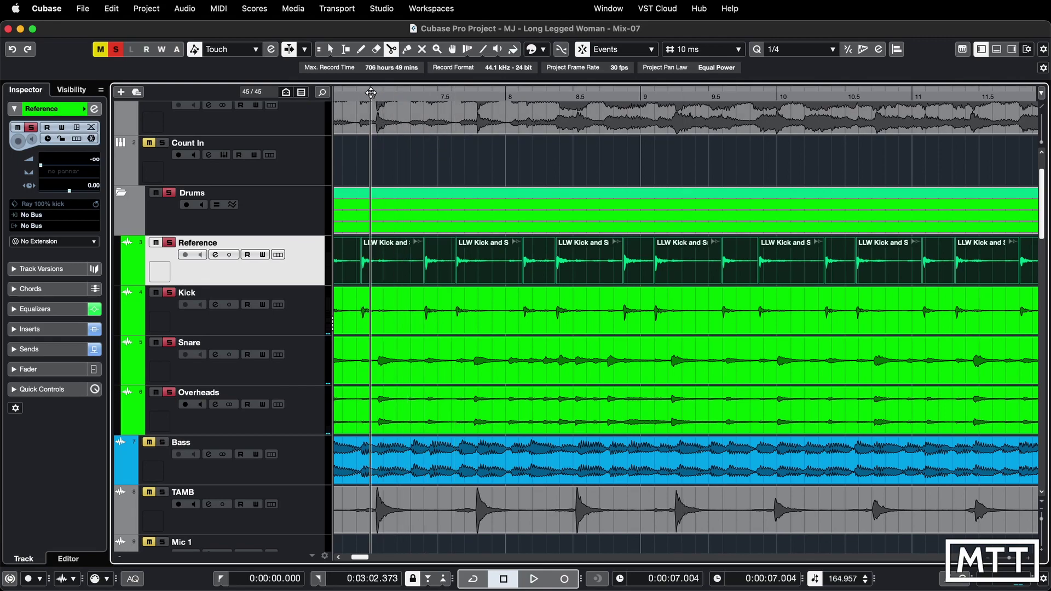
{"action": "key", "text": "space"}
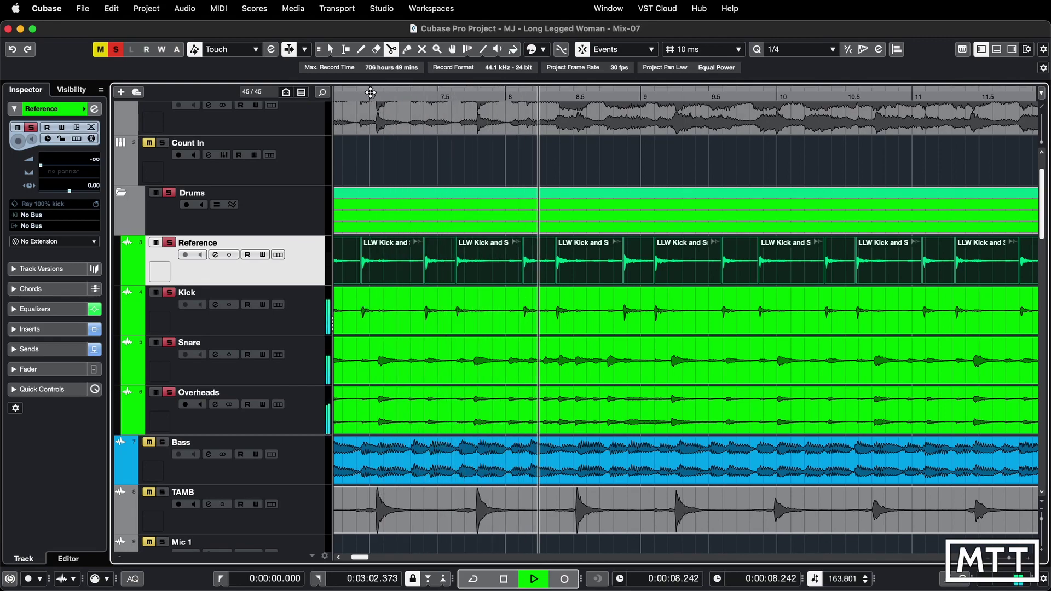
Split the whole Drums folder at 8.128 and 9.095, replacing separate Kick and Snare cuts
{"action": "left_click", "coordinate": [523, 324]}
{"action": "left_click", "coordinate": [523, 354]}
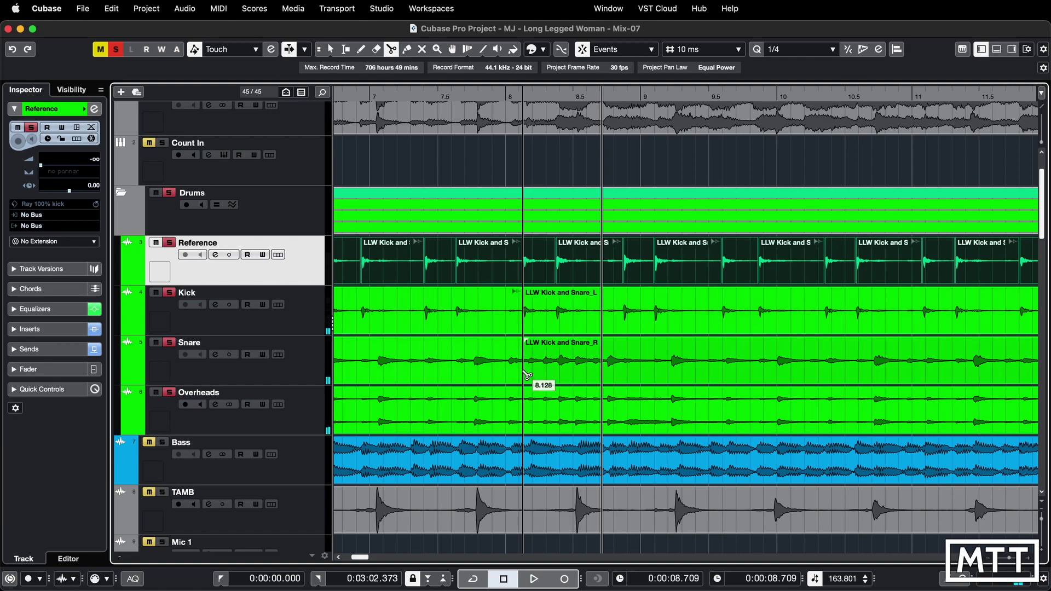
{"action": "key", "text": "super+z"}
{"action": "key", "text": "super+z"}
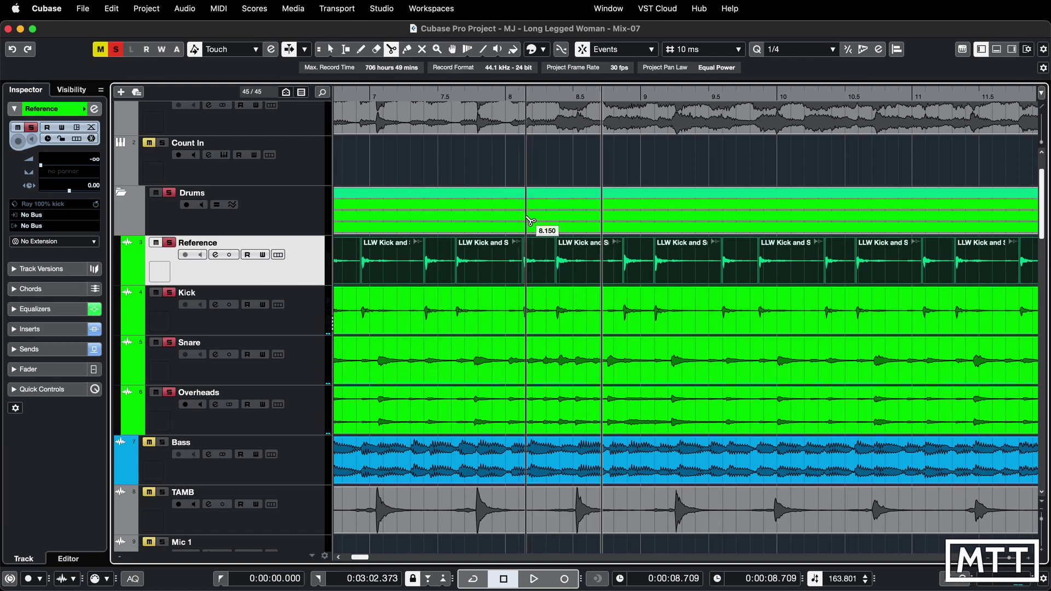
{"action": "left_click", "coordinate": [525, 220]}
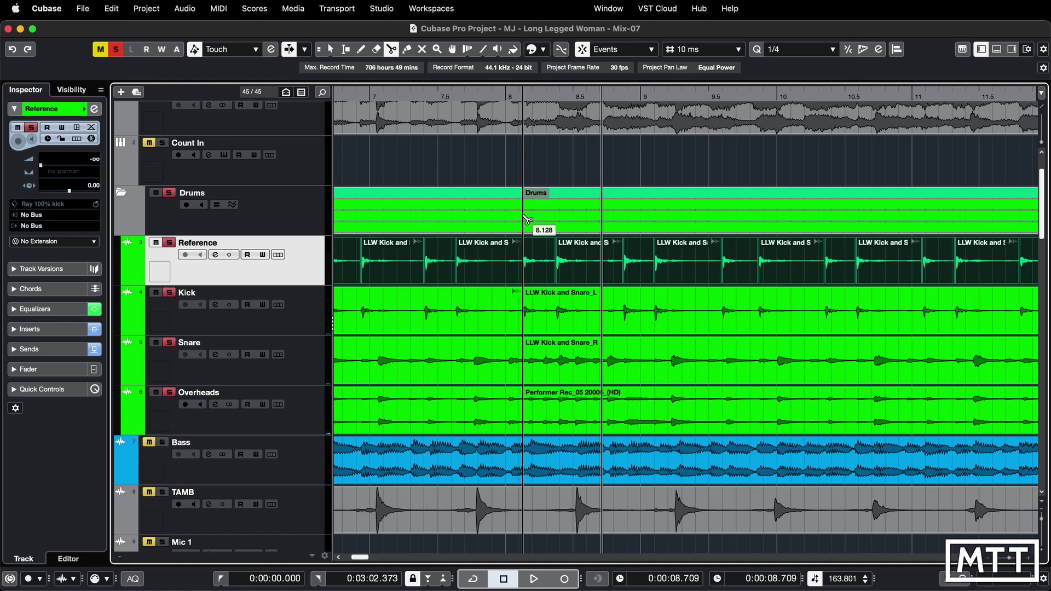
{"action": "left_click", "coordinate": [655, 213]}
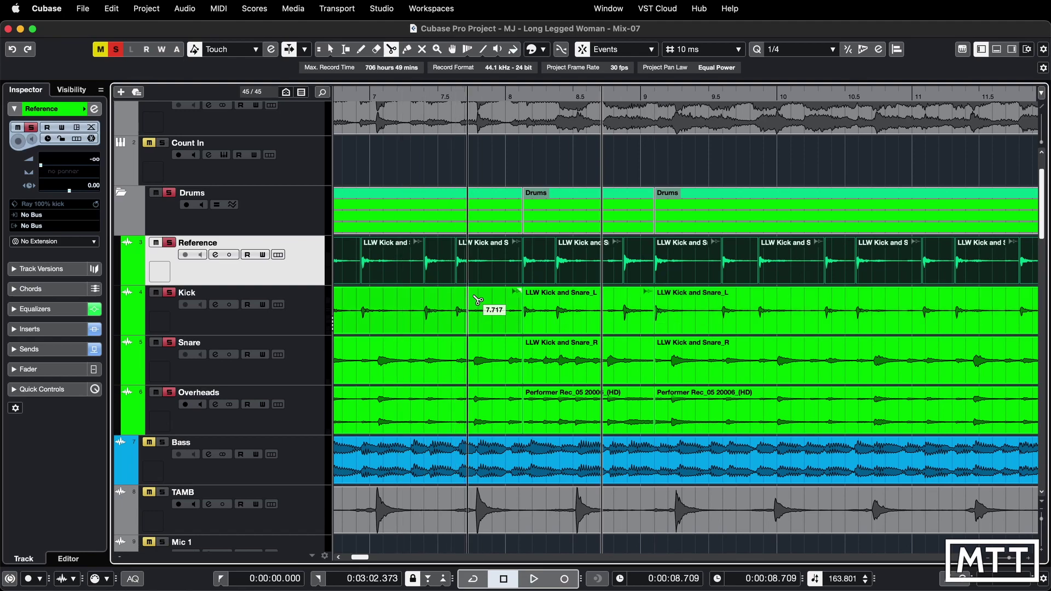
Split the Reference event at 6.826 and shrink the Reference track to a slim lane
{"action": "left_click", "coordinate": [348, 282]}
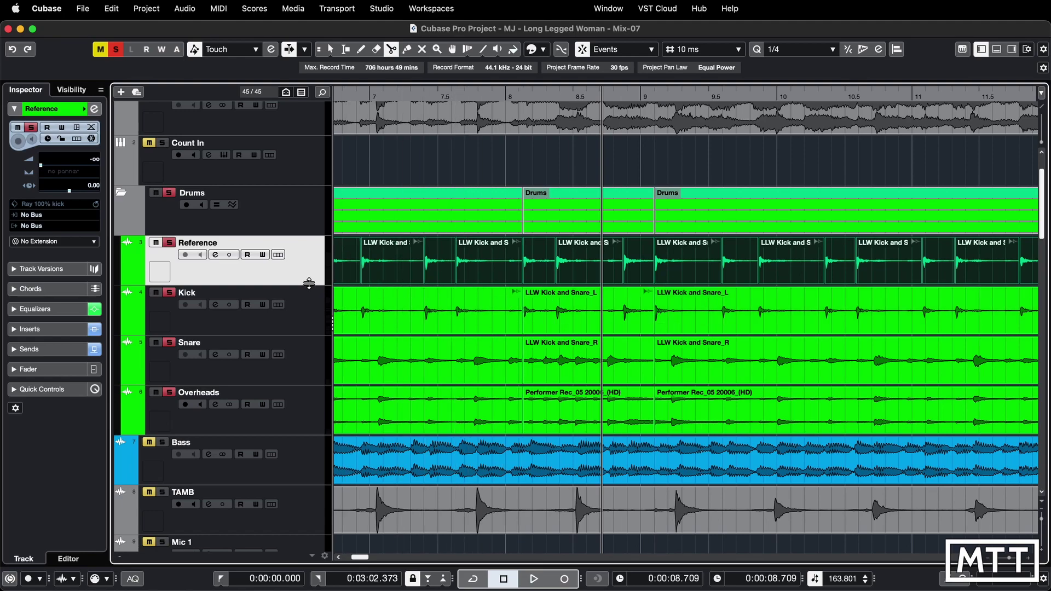
{"action": "left_click_drag", "start_coordinate": [308, 285], "coordinate": [307, 261]}
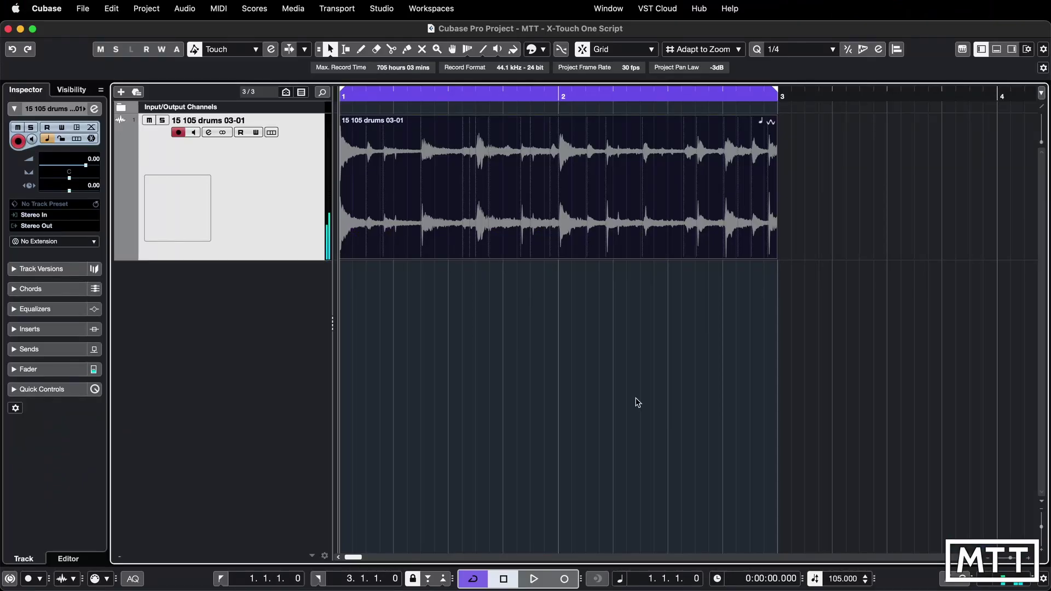
Play the '15 105 drums 03-01' loop once, then stop playback
{"action": "key", "text": "space"}
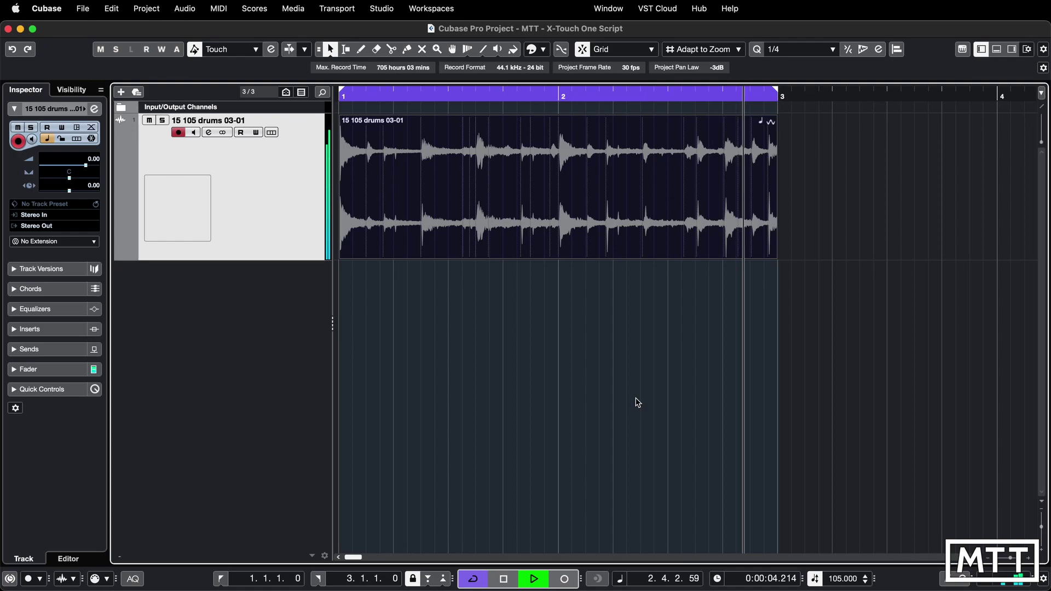
{"action": "key", "text": "space"}
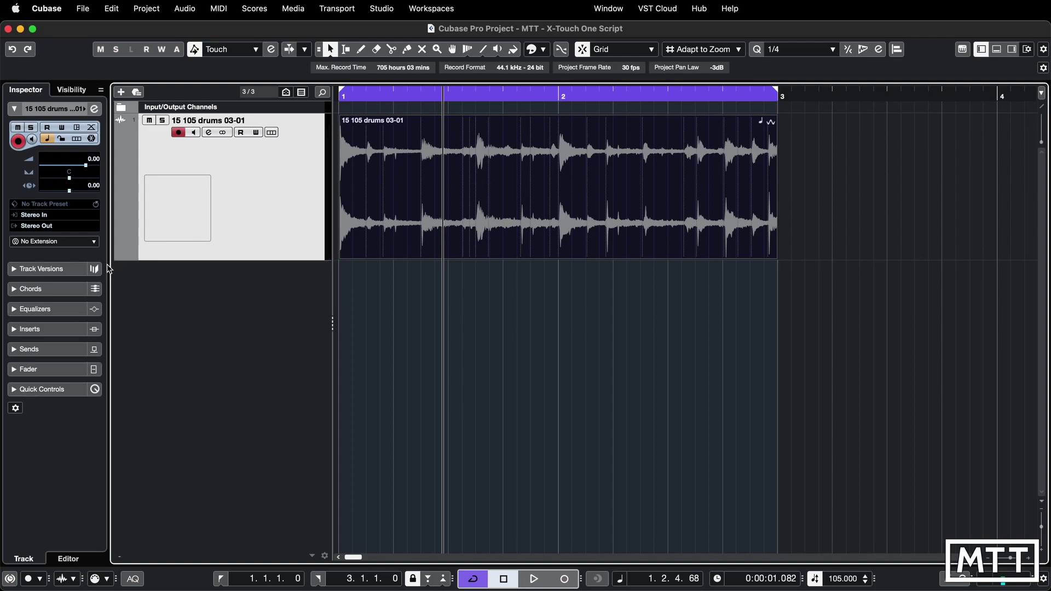
In the enlarged Sample Editor, slice the loop at 16 % hitpoint threshold, then copy a slice later
{"action": "double_click", "coordinate": [418, 214]}
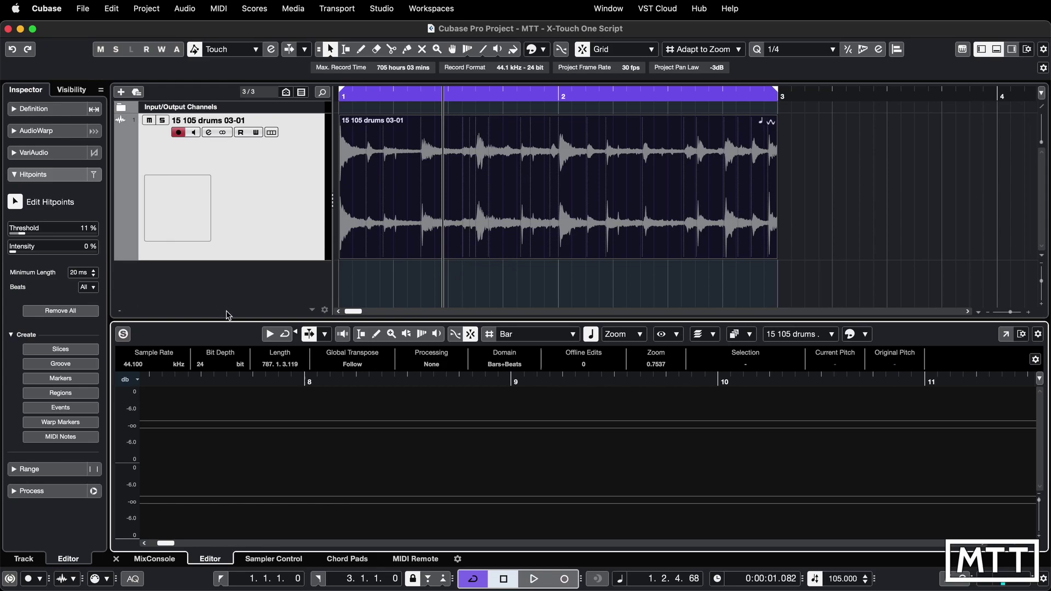
{"action": "left_click_drag", "start_coordinate": [226, 320], "coordinate": [226, 265]}
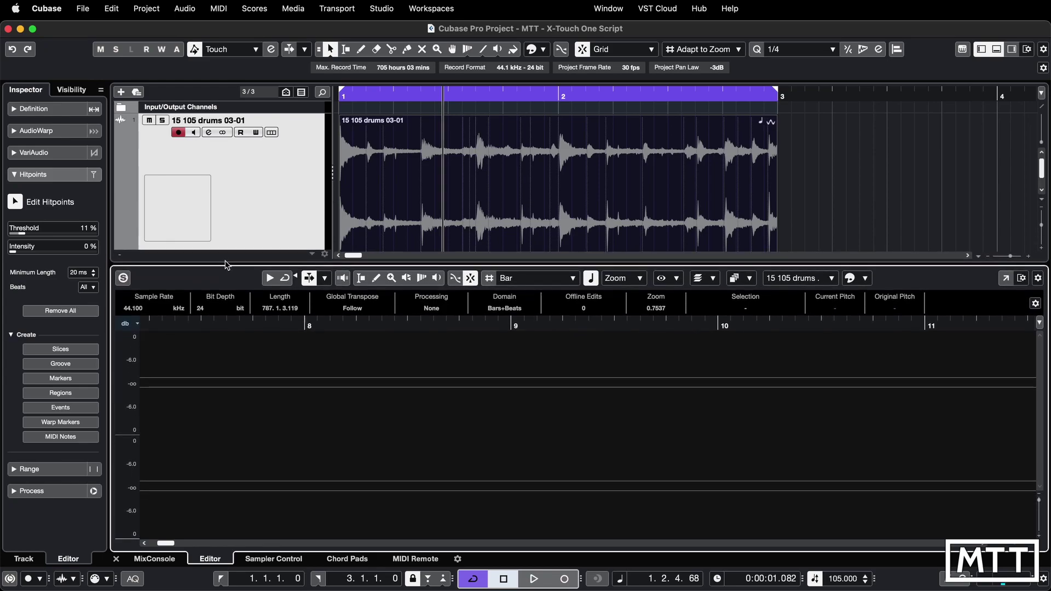
{"action": "key", "text": "h"}
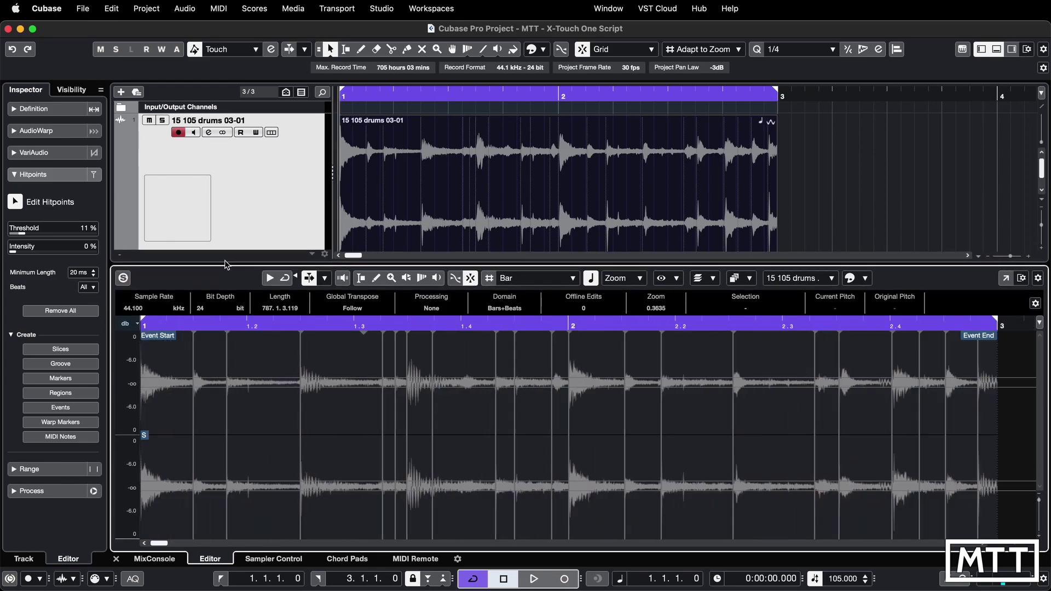
{"action": "left_click_drag", "start_coordinate": [26, 235], "coordinate": [29, 237]}
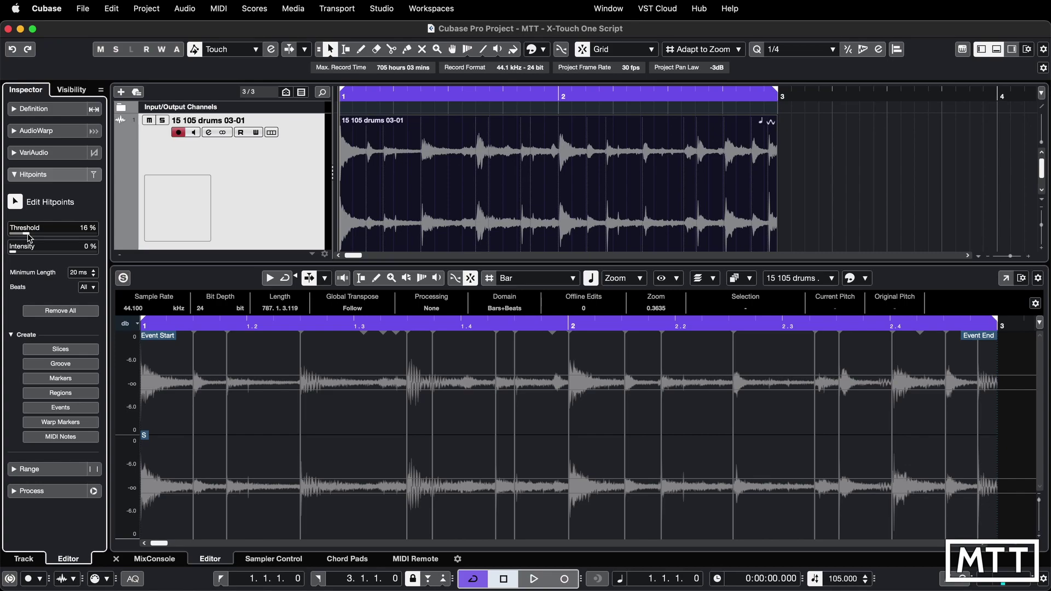
{"action": "left_click", "coordinate": [60, 409]}
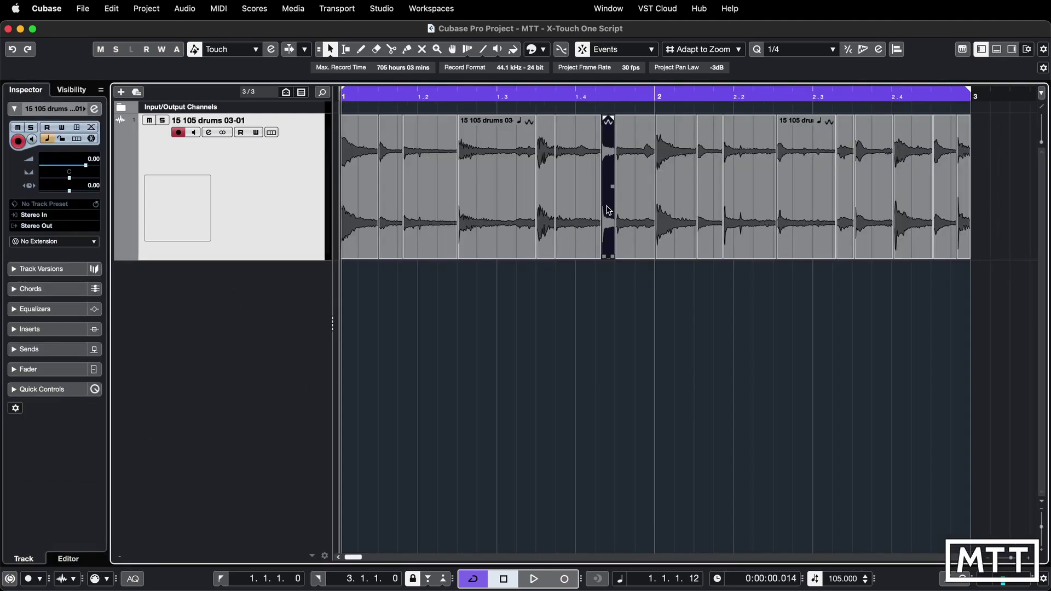
{"action": "left_click_drag", "start_coordinate": [608, 210], "coordinate": [619, 208]}
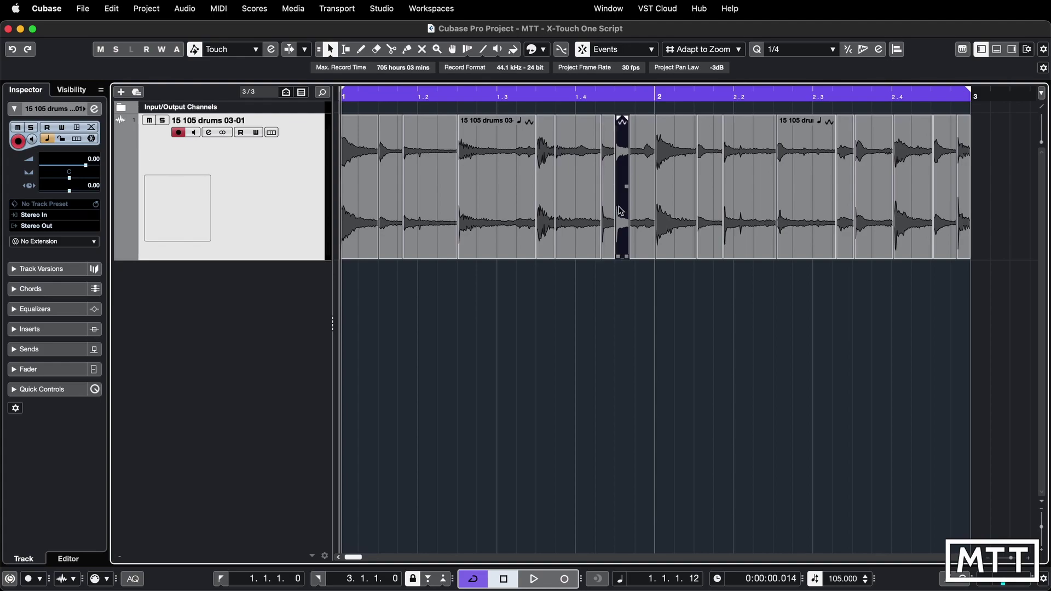
Copy a drum slice onto the start of bar 2 and audition the loop
{"action": "key", "text": "space"}
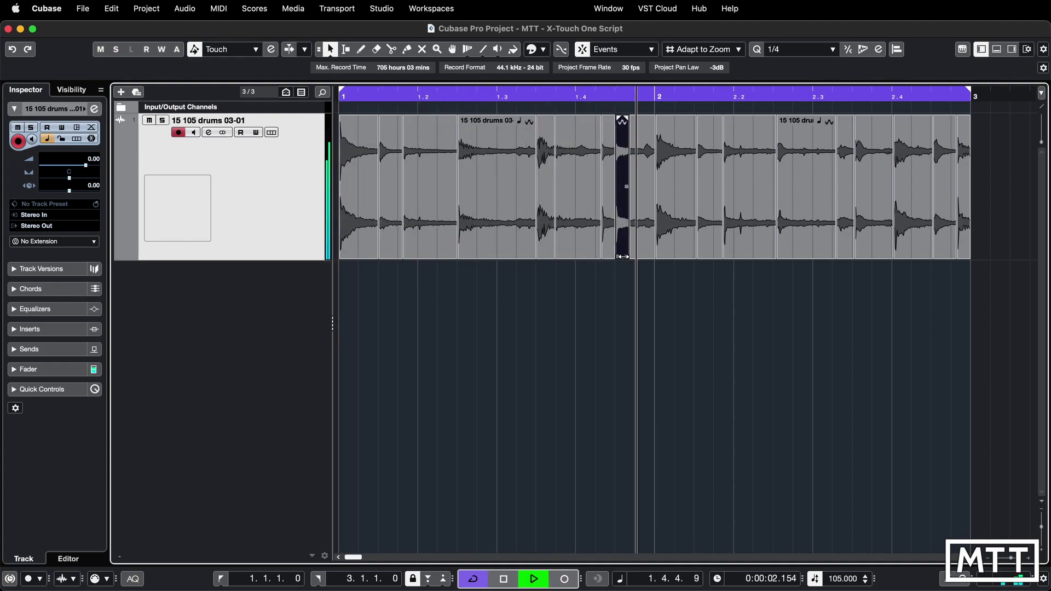
{"action": "key", "text": "space"}
{"action": "key", "text": "space"}
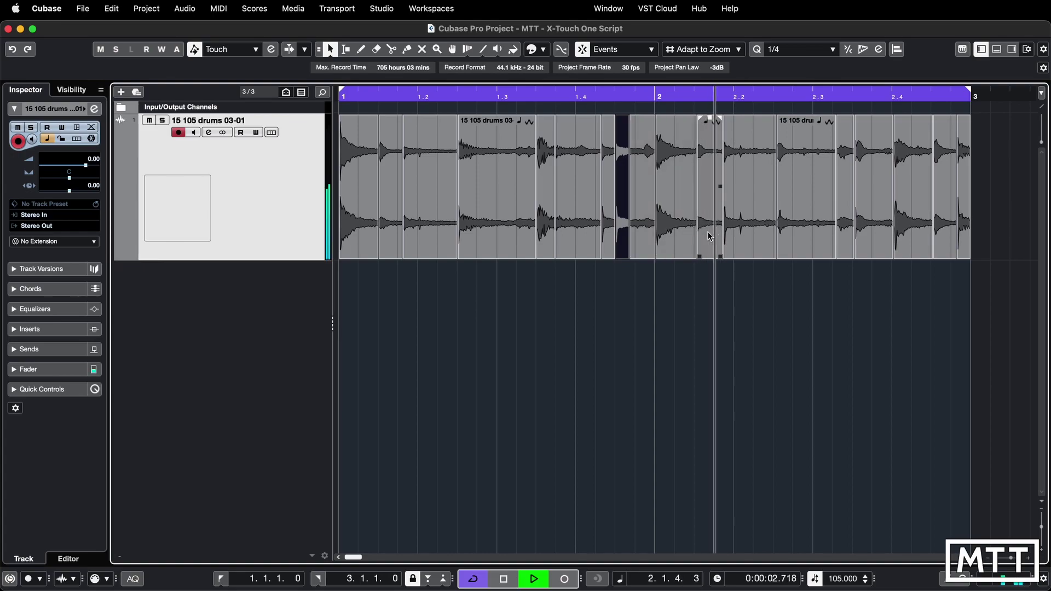
{"action": "key", "text": "space"}
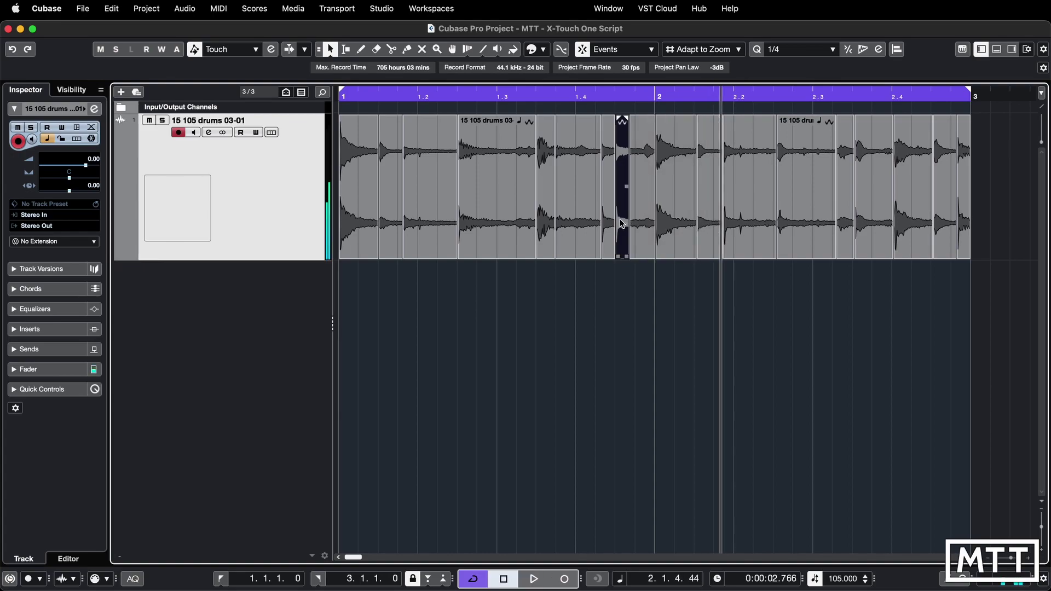
{"action": "left_click_drag", "start_coordinate": [627, 217], "coordinate": [700, 220]}
{"action": "key", "text": "space"}
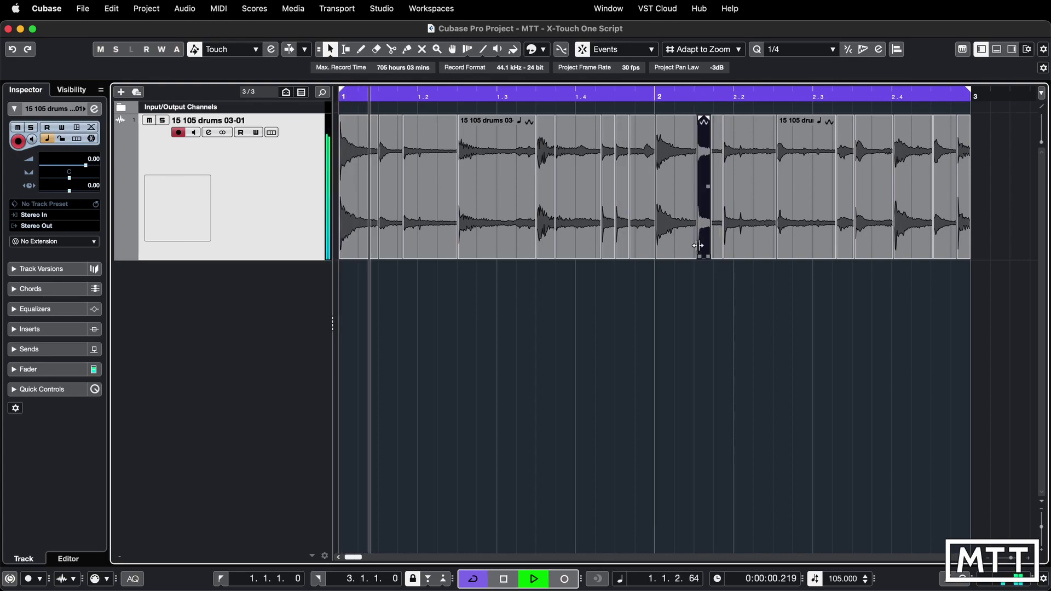
{"action": "left_click", "coordinate": [696, 305]}
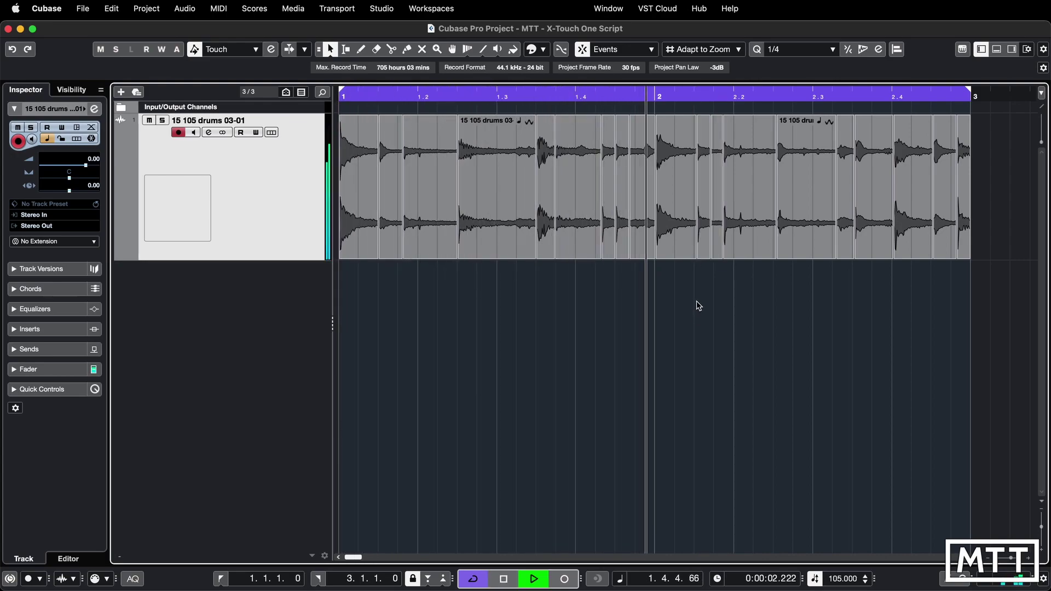
{"action": "key", "text": "space"}
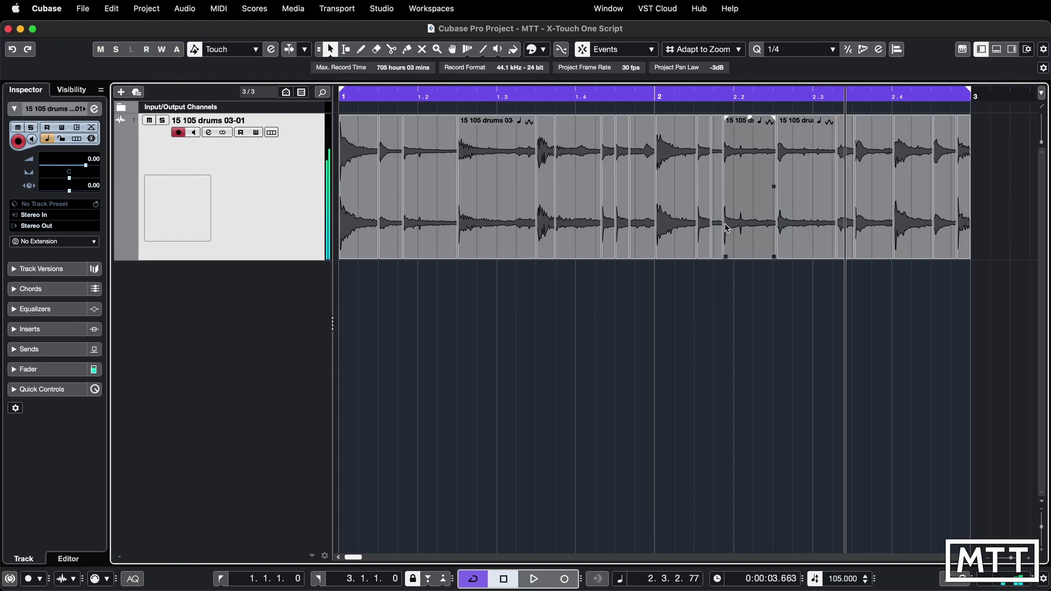
{"action": "key", "text": "Home"}
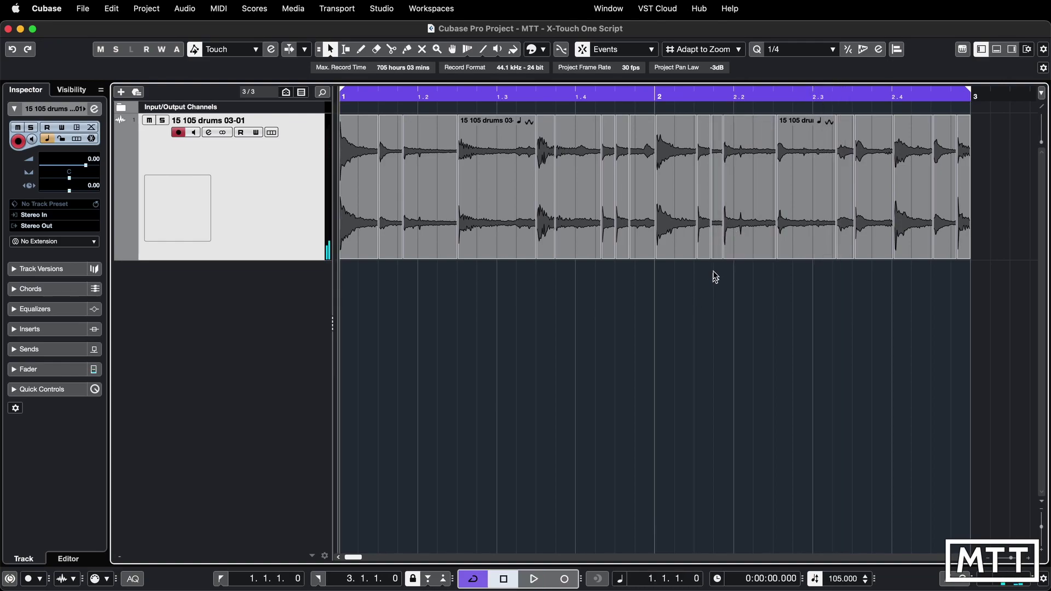
Delete the short slice after bar 2, stretch the next slice over the gap, and audition it
{"action": "left_click", "coordinate": [718, 240]}
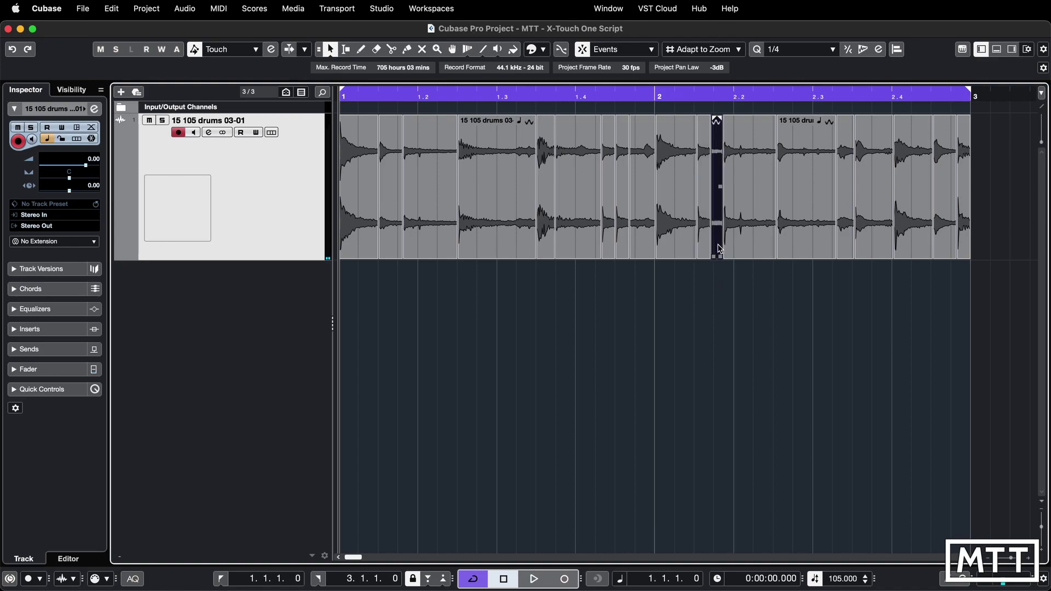
{"action": "key", "text": "Delete"}
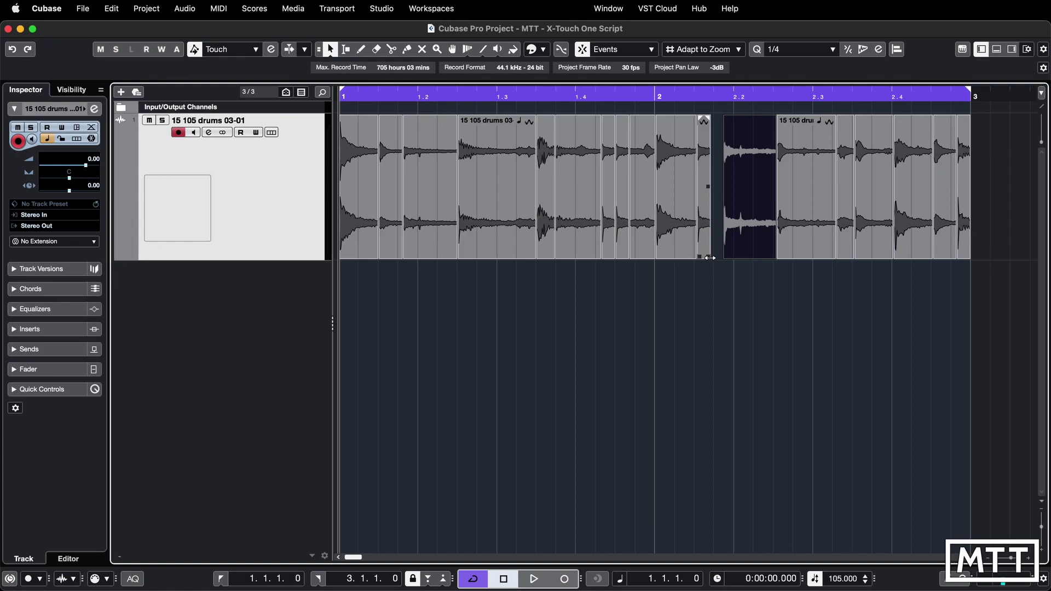
{"action": "left_click_drag", "start_coordinate": [712, 258], "coordinate": [720, 257]}
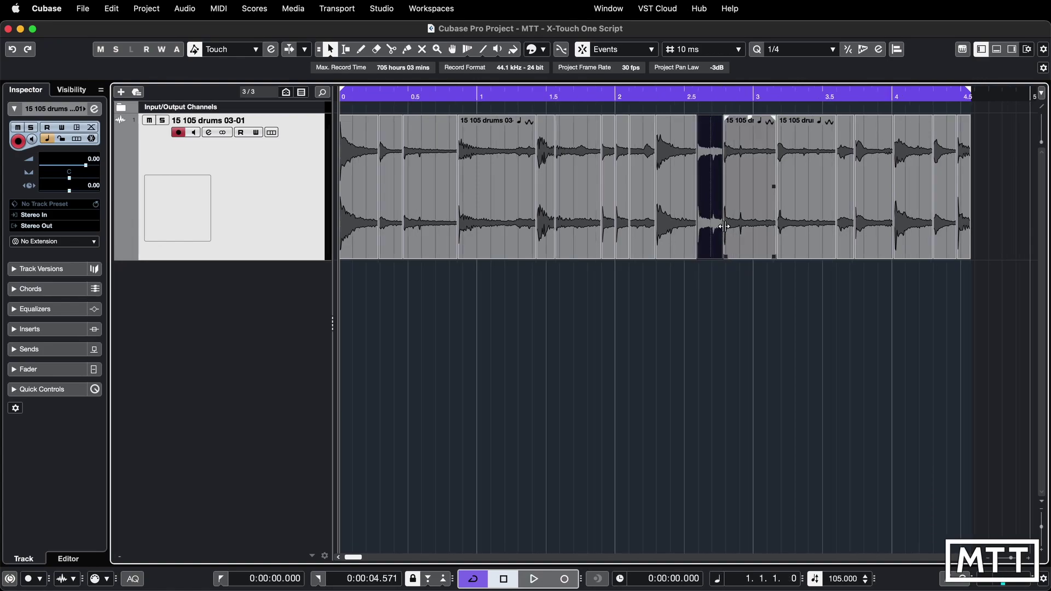
{"action": "key", "text": "space"}
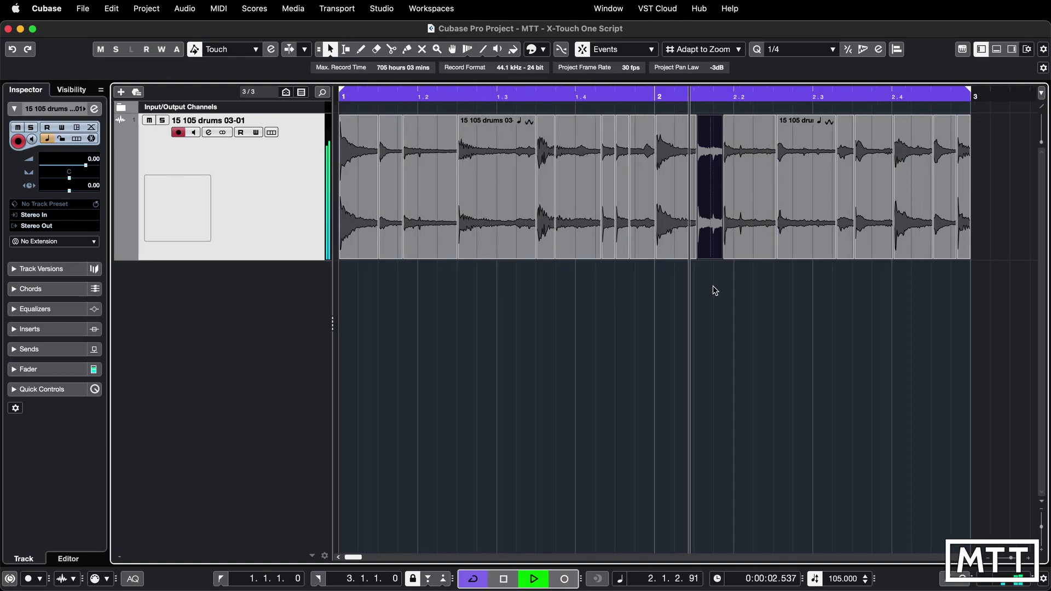
{"action": "key", "text": "space"}
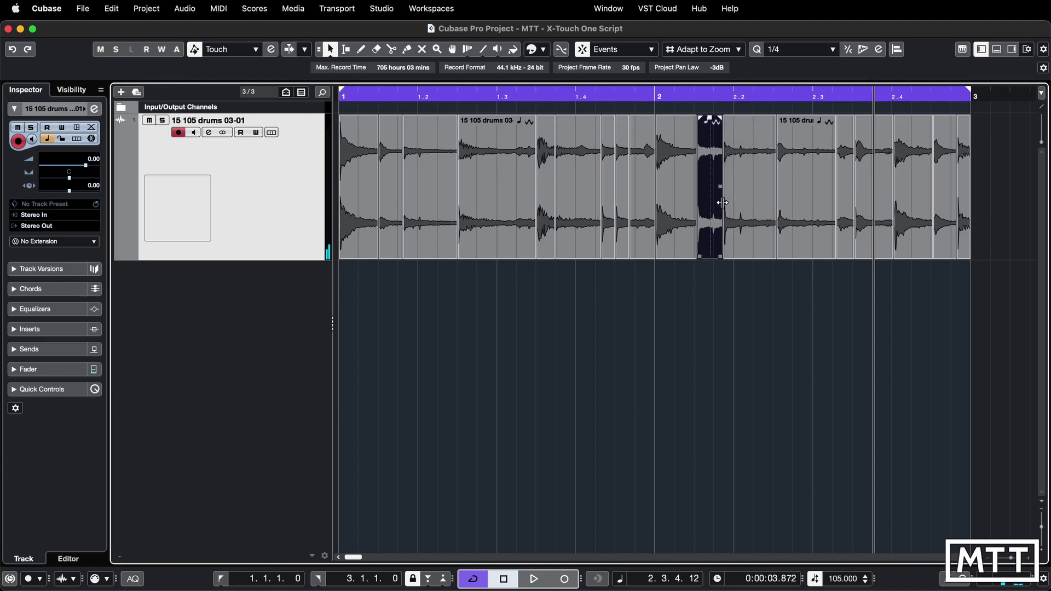
Trim the slice end earlier and lengthen the short slice after bar 2 to overlap the next
{"action": "left_click_drag", "start_coordinate": [721, 200], "coordinate": [710, 197]}
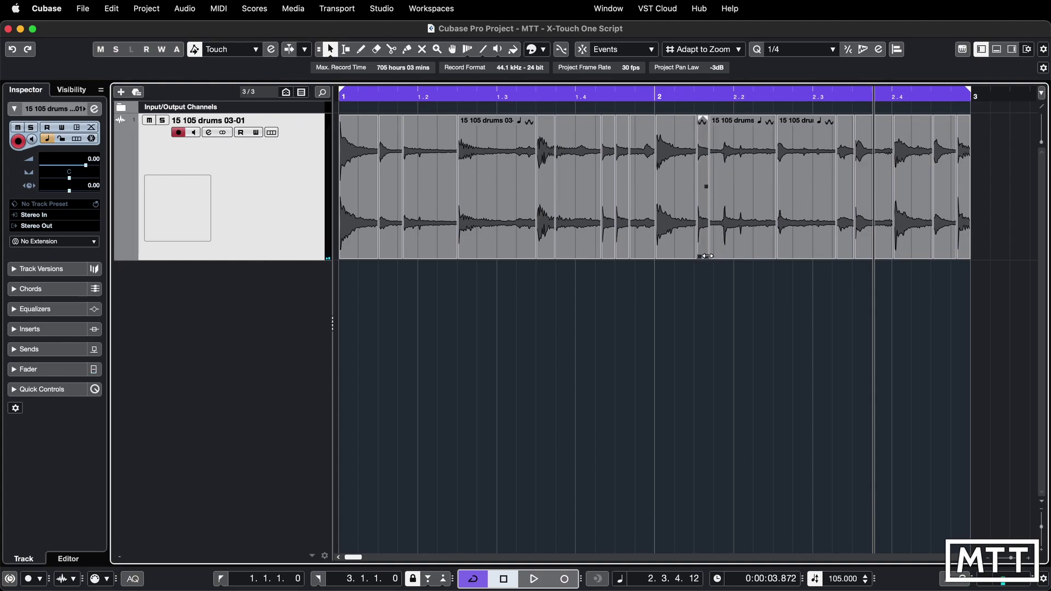
{"action": "left_click", "coordinate": [706, 256]}
{"action": "left_click", "coordinate": [711, 99]}
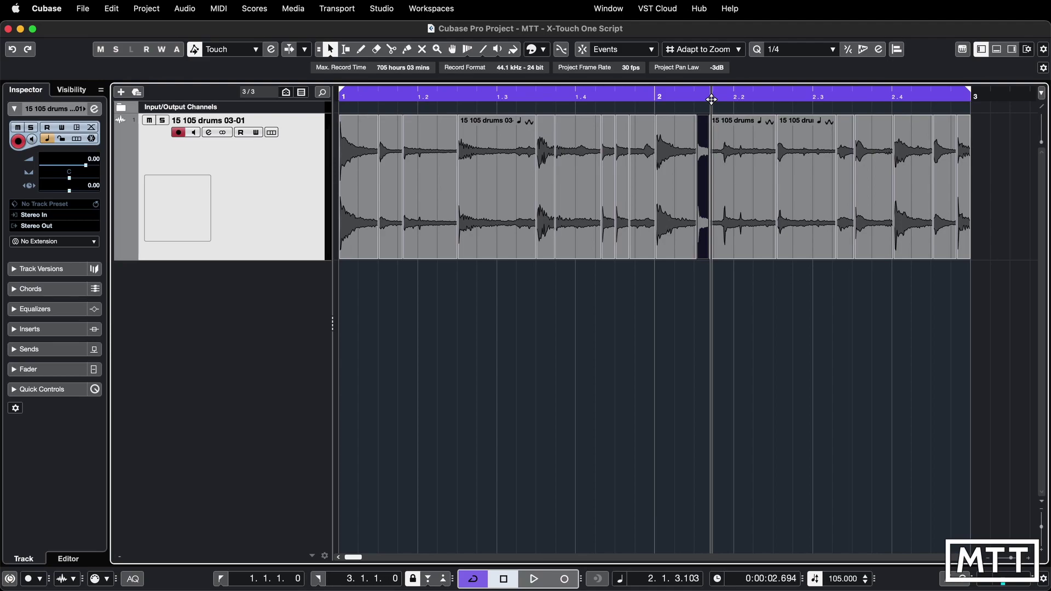
{"action": "key", "text": "h"}
{"action": "key", "text": "h"}
{"action": "key", "text": "h"}
{"action": "key", "text": "h"}
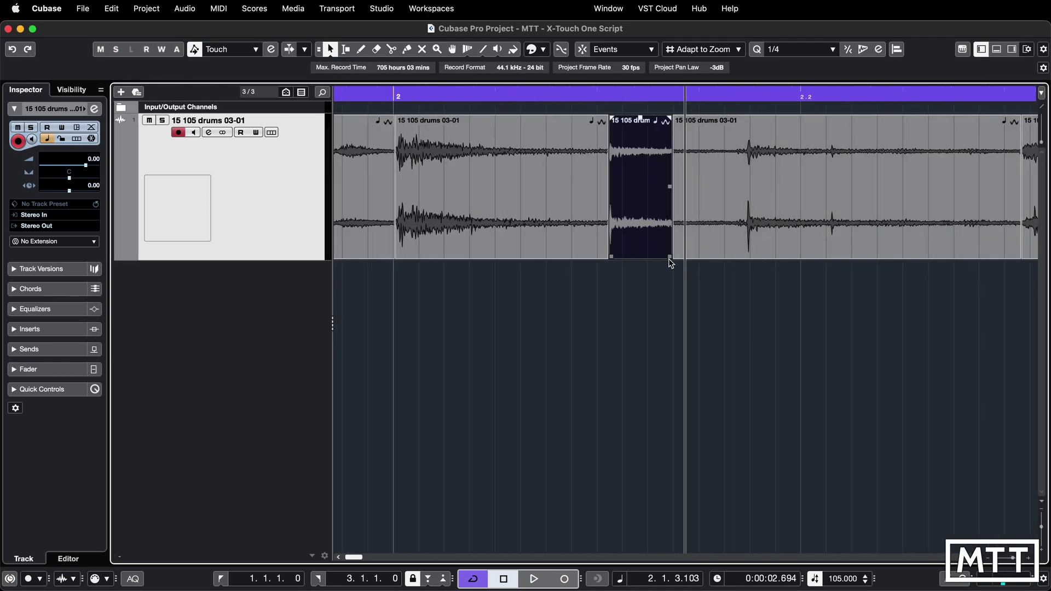
{"action": "mouse_move", "coordinate": [670, 260]}
{"action": "left_mouse_down"}
{"action": "mouse_move", "coordinate": [699, 260]}
{"action": "mouse_move", "coordinate": [672, 253]}
{"action": "left_mouse_up"}
Crossfade the two overlapping slices, audition the result, and zoom back out on the loop
{"action": "key", "text": "x"}
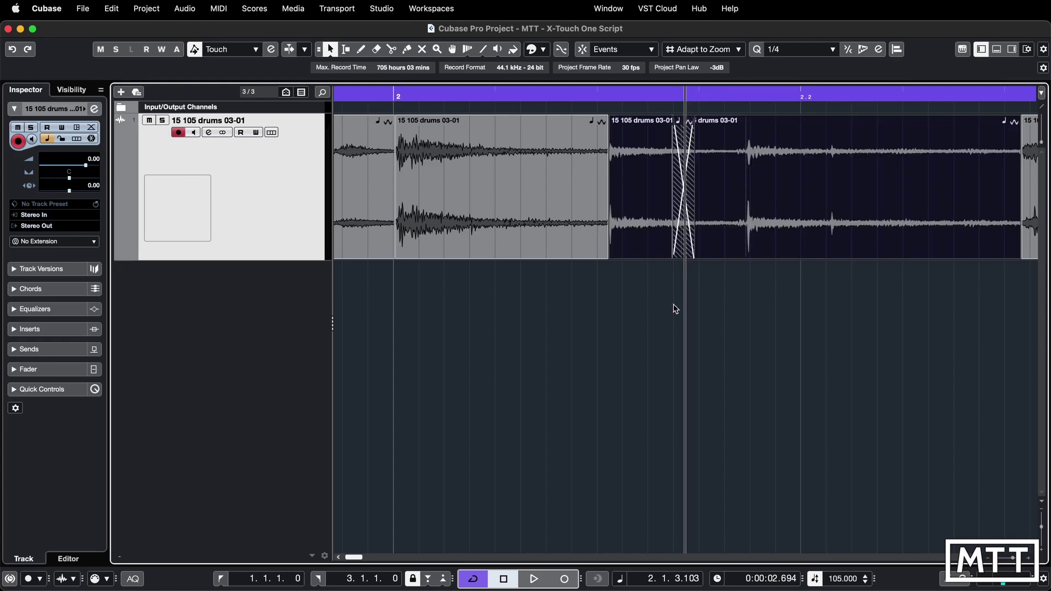
{"action": "key", "text": "space"}
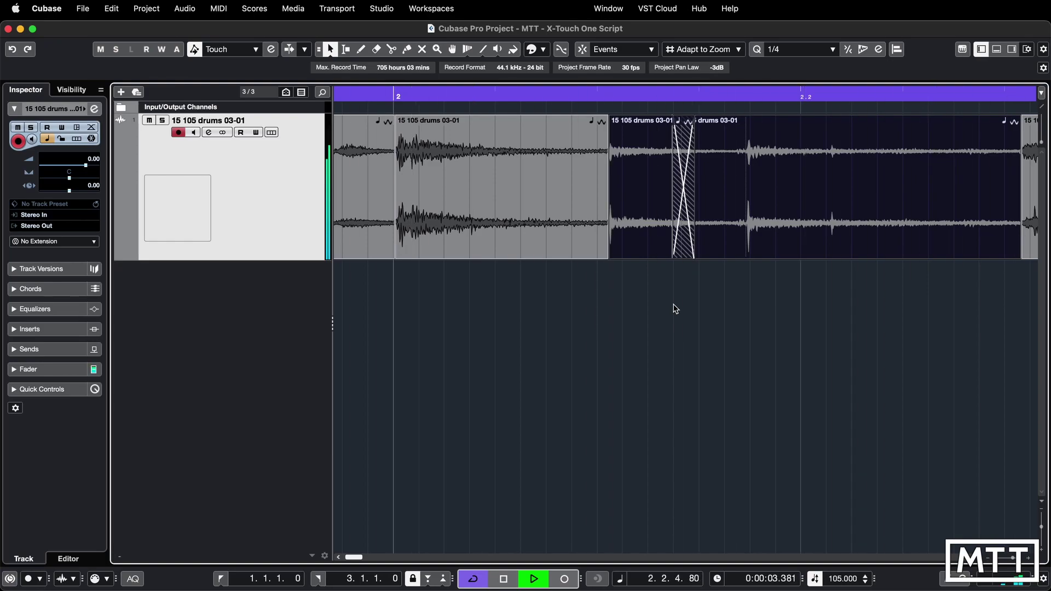
{"action": "key", "text": "space"}
{"action": "key", "text": "g"}
{"action": "key", "text": "g"}
{"action": "key", "text": "g"}
{"action": "key", "text": "g"}
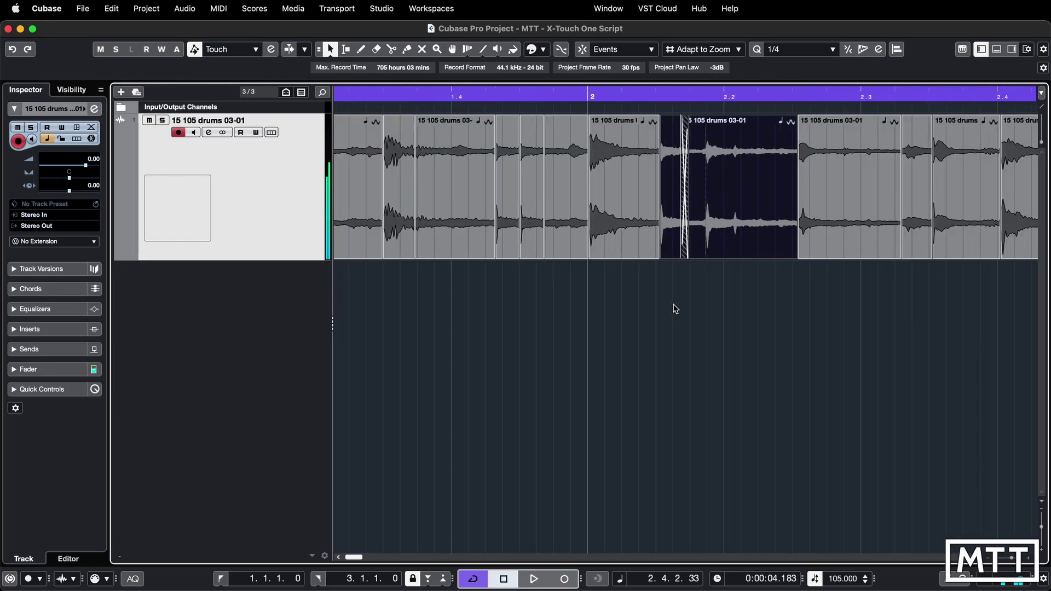
{"action": "key", "text": "g"}
{"action": "key", "text": "g"}
{"action": "key", "text": "g"}
{"action": "key", "text": "g"}
{"action": "key", "text": "g"}
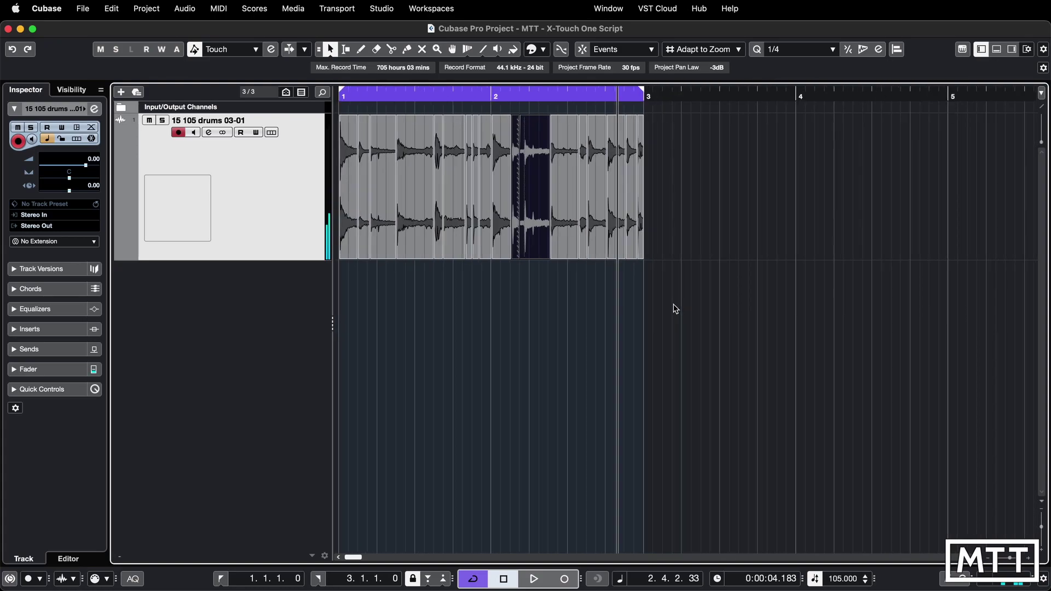
{"action": "key", "text": "h"}
{"action": "left_click", "coordinate": [590, 316]}
{"action": "key", "text": "h"}
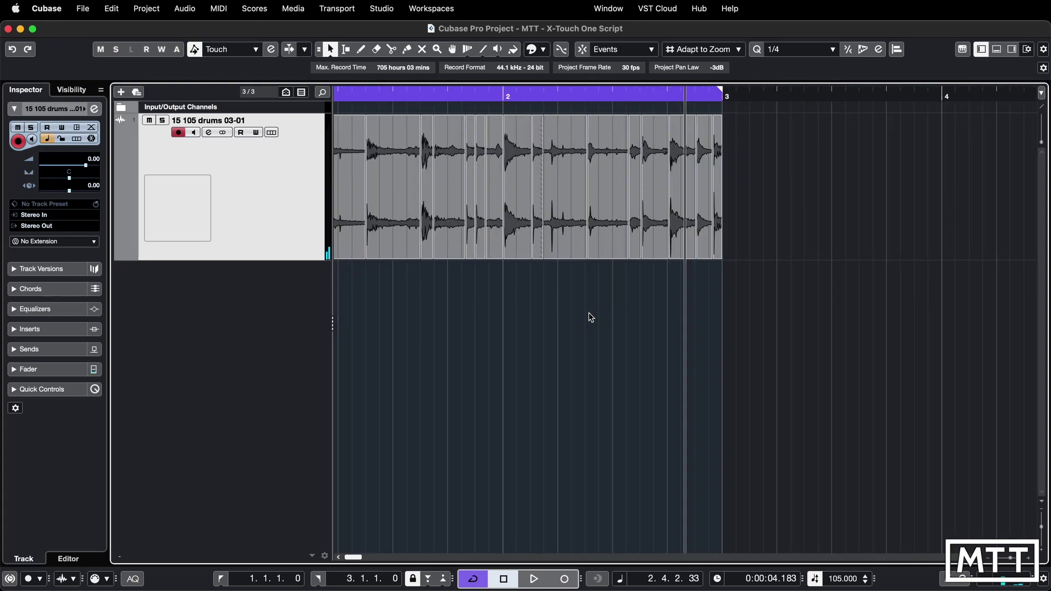
{"action": "key", "text": "Home"}
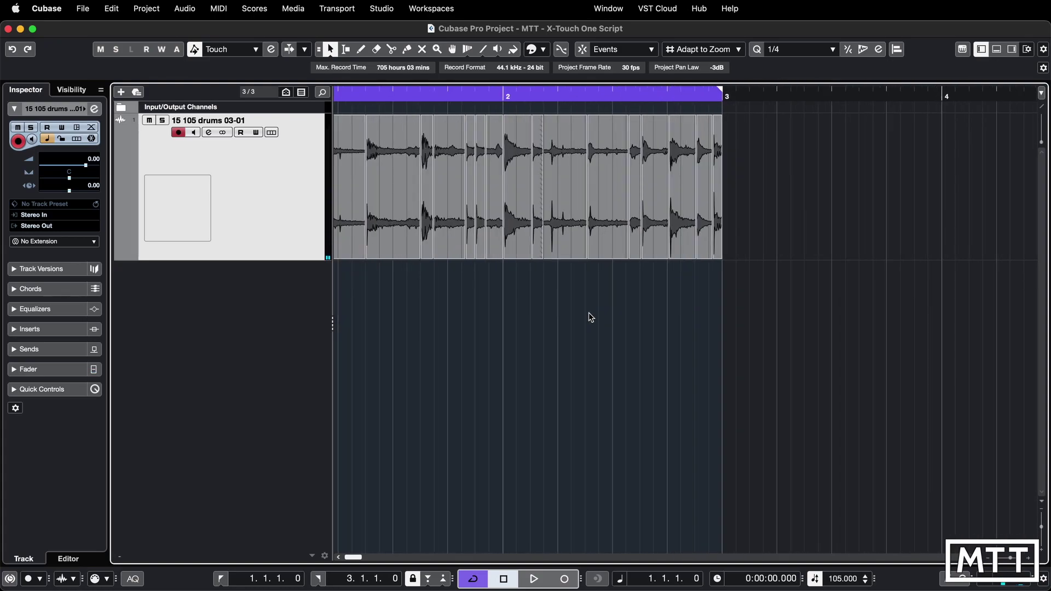